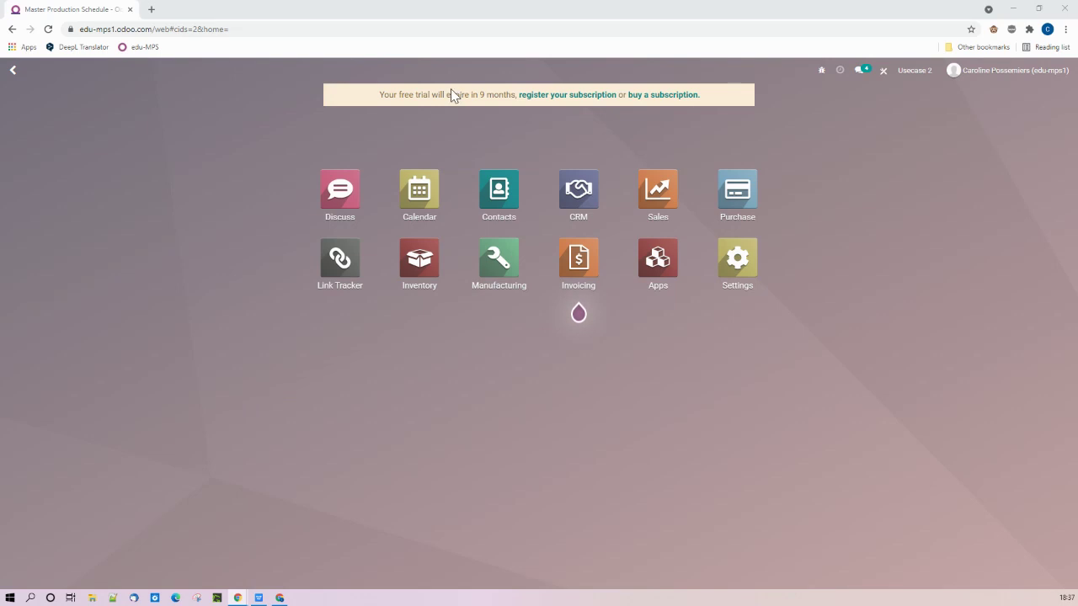
# - Review the available routes under Inventory Configuration > Routes
pyautogui.click(426, 274)
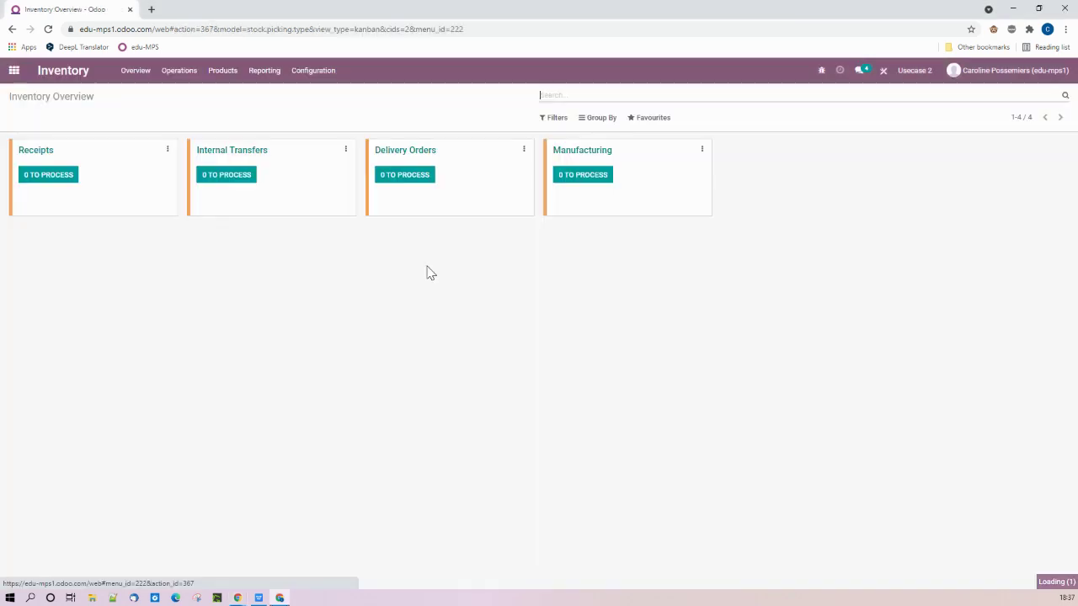
pyautogui.click(314, 72)
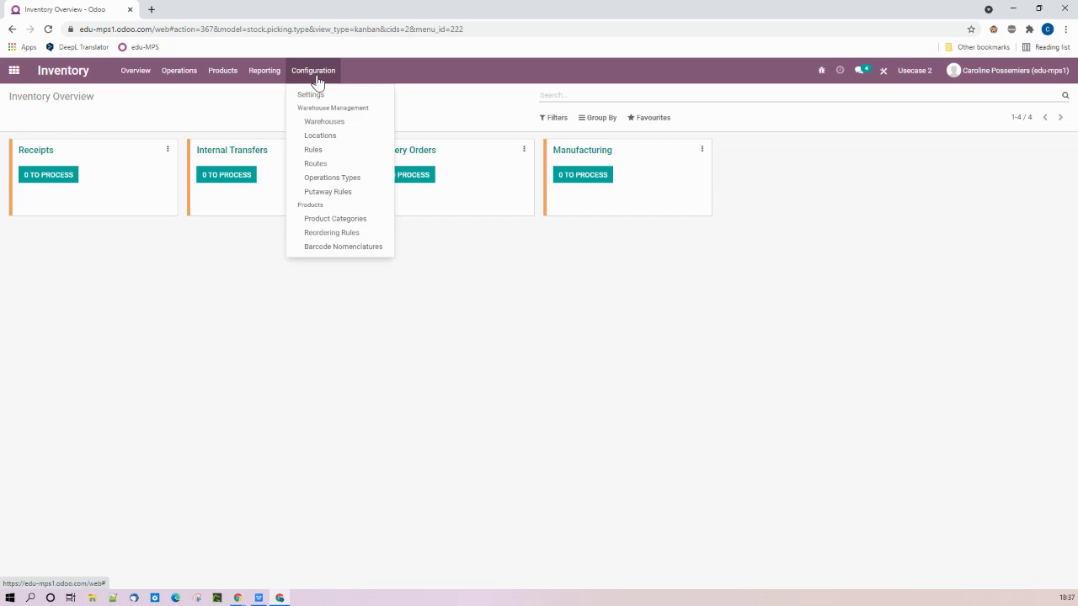
pyautogui.click(340, 165)
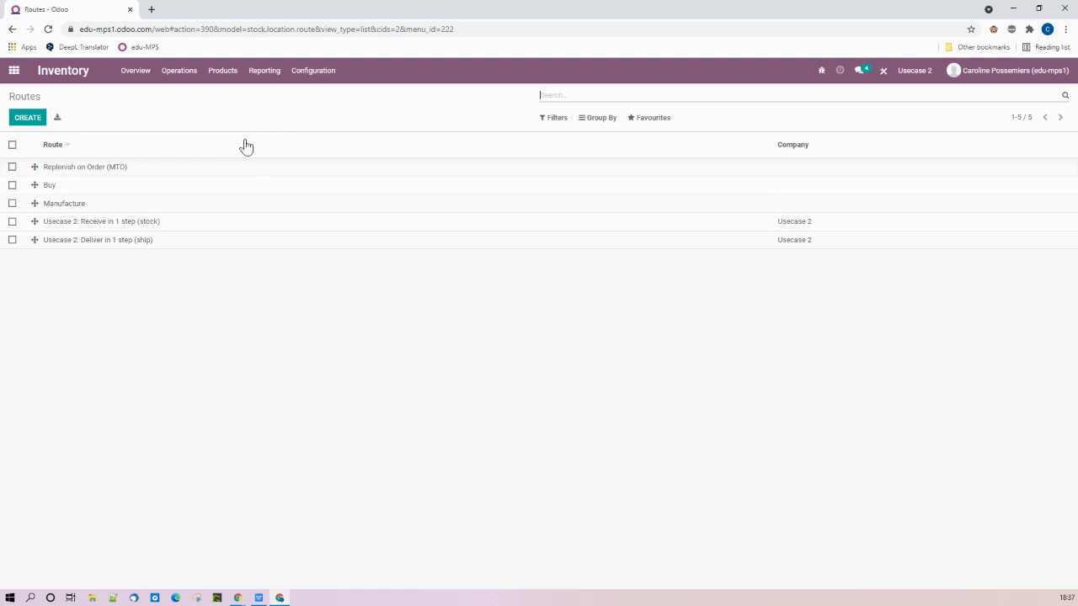
# - Enable Replenish on Order (MTO) on Component_7 alongside Manufacture, then open Component_14's product record
pyautogui.click(223, 74)
pyautogui.click(229, 96)
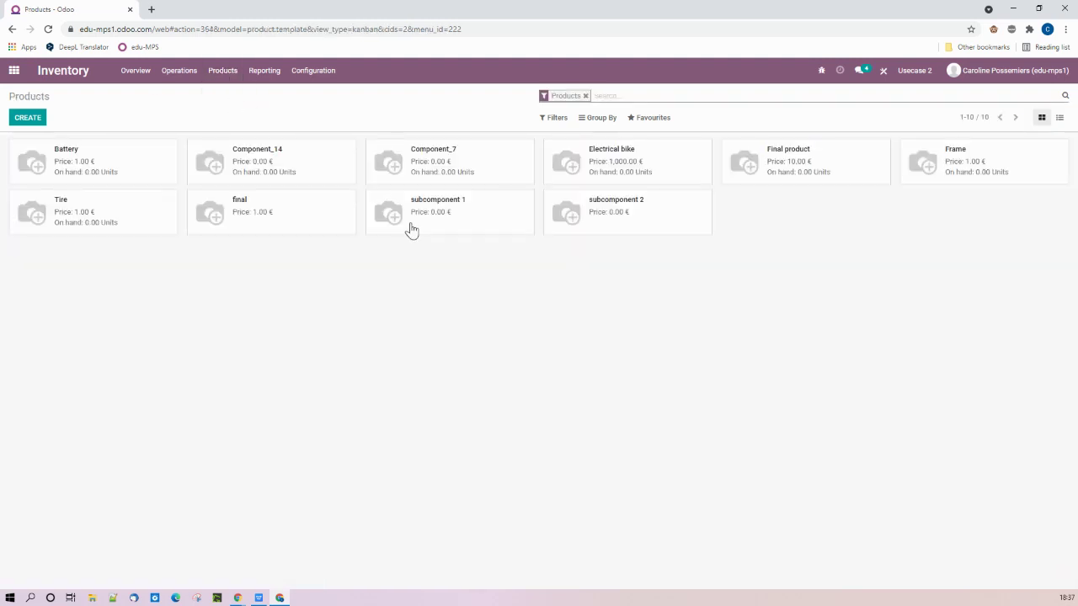
pyautogui.click(446, 176)
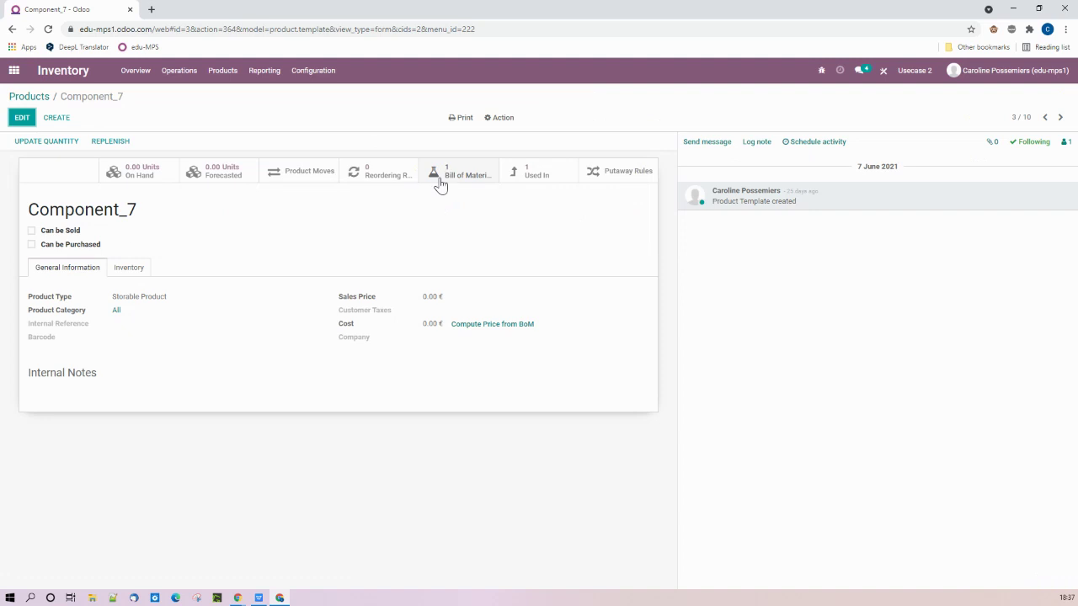
pyautogui.click(21, 119)
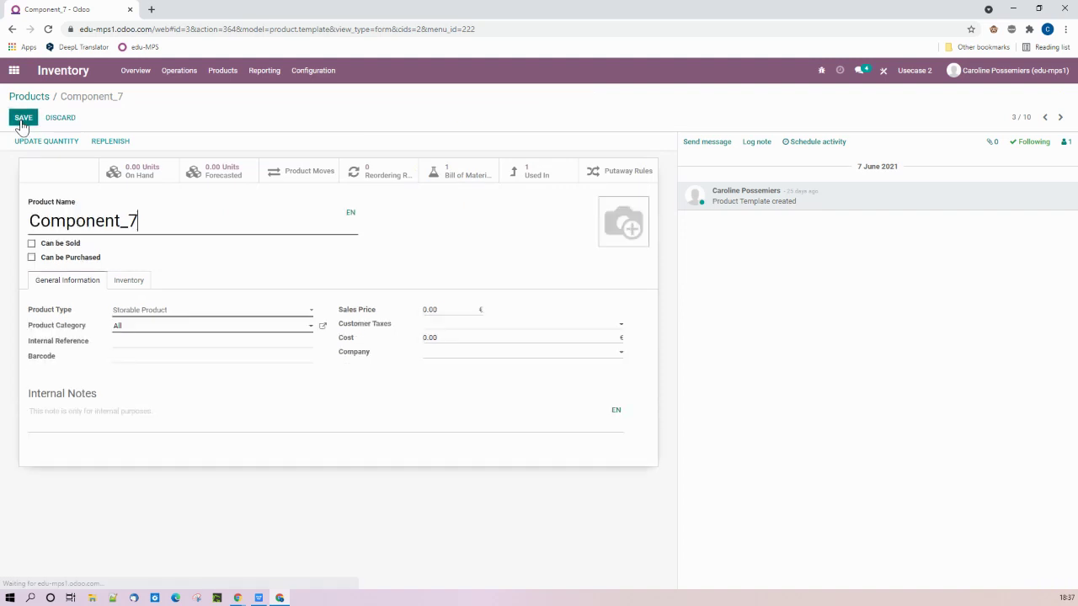
pyautogui.click(125, 281)
pyautogui.click(112, 332)
pyautogui.click(23, 118)
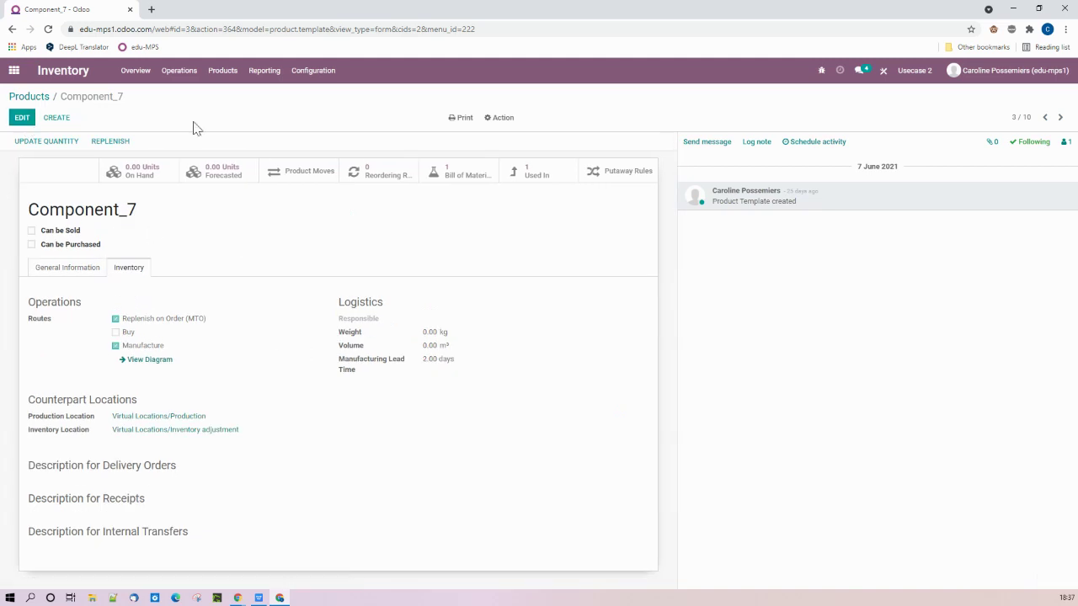
pyautogui.click(31, 97)
pyautogui.click(295, 165)
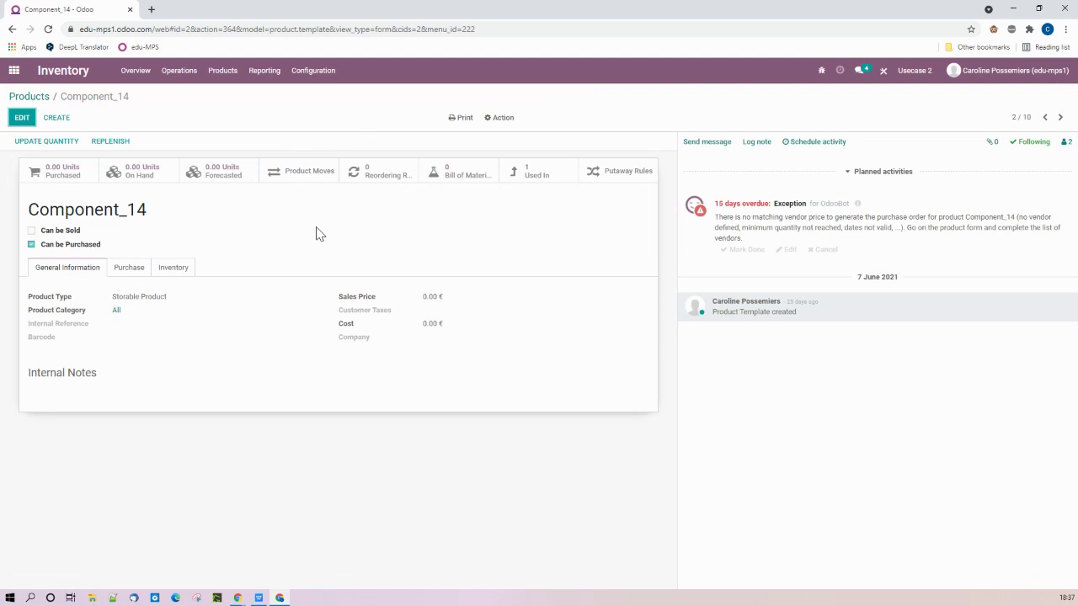
# - Add a Component_14 reordering rule at Useca/Stock with minimum 5 and maximum 15
pyautogui.click(383, 174)
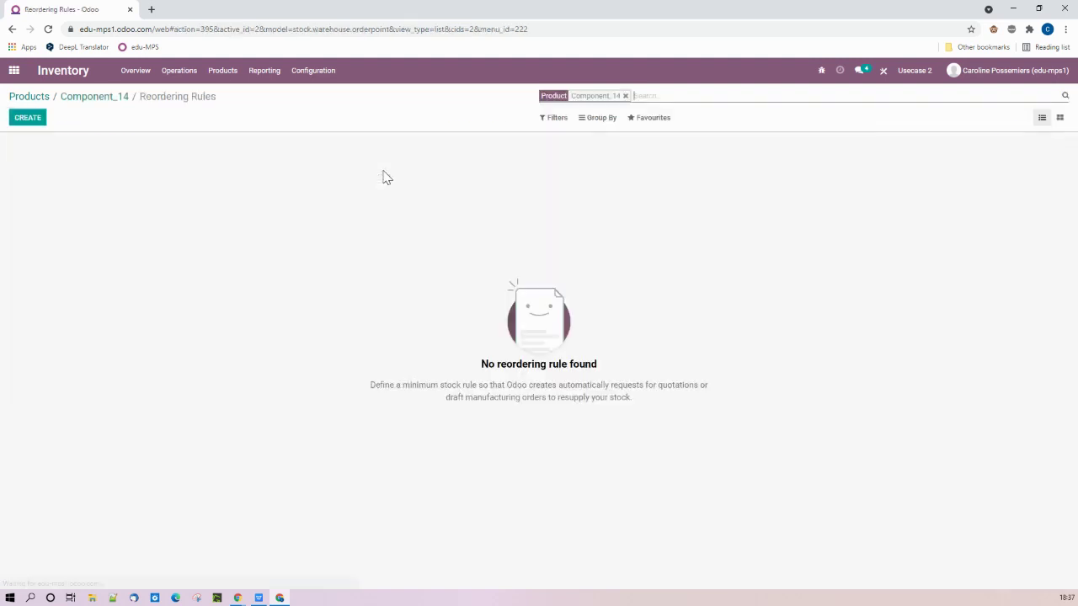
pyautogui.click(27, 118)
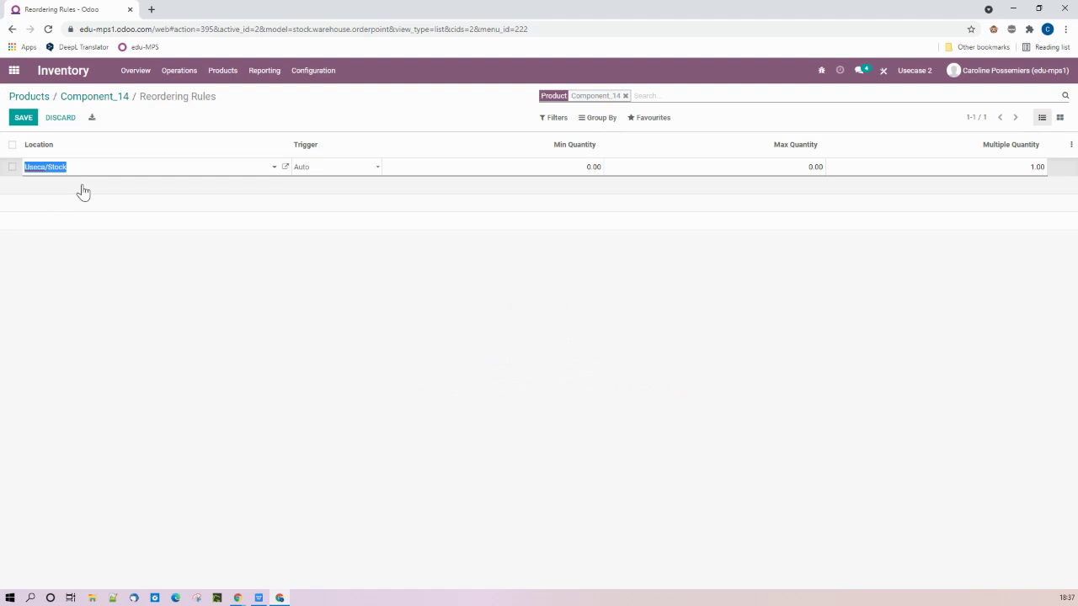
pyautogui.click(590, 168)
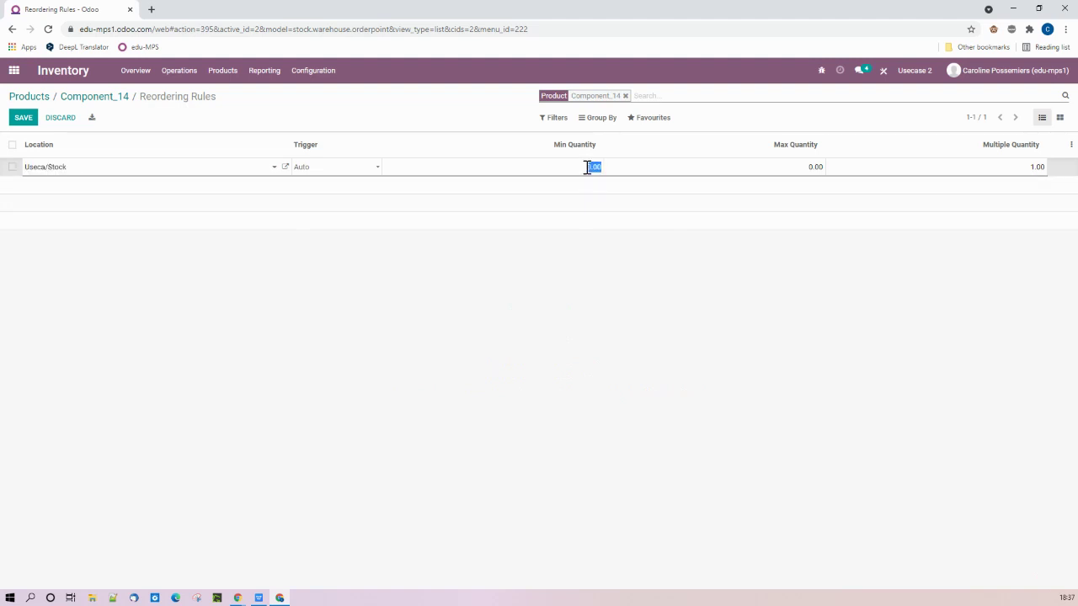
pyautogui.write('5')
pyautogui.click(815, 167)
pyautogui.write('15')
pyautogui.click(424, 96)
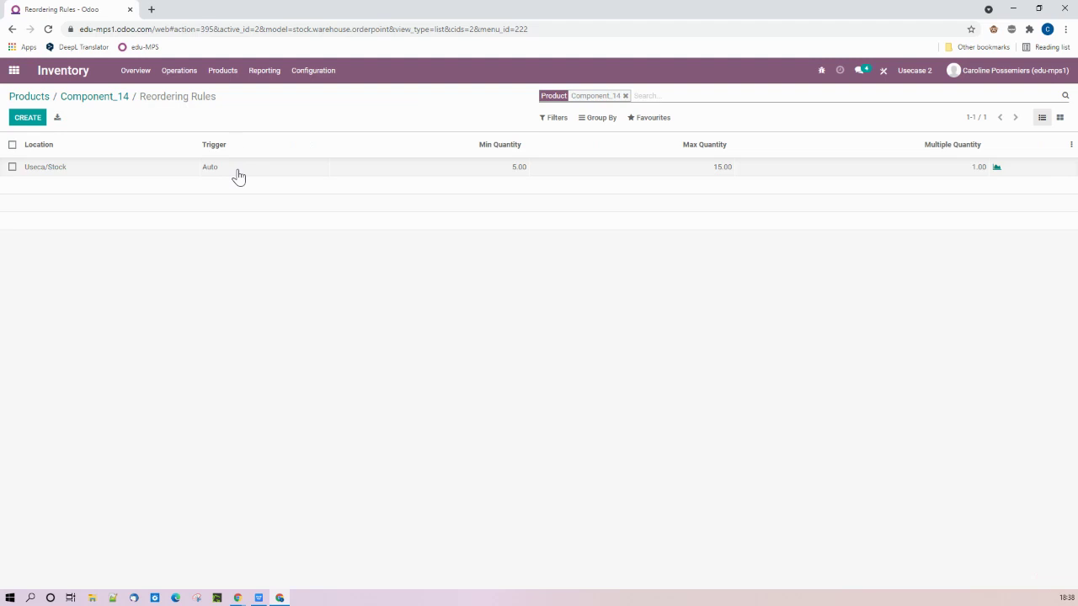
# - Check Component_14's purchase details: supplier Vendor 1, price 0.00, 7-day lead time
pyautogui.click(95, 98)
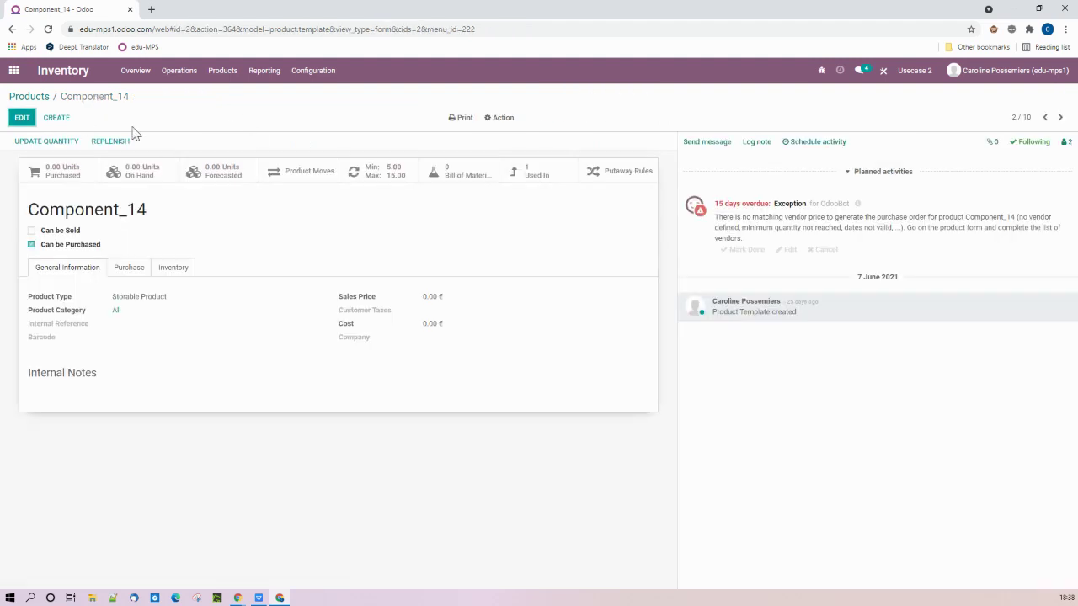
pyautogui.click(132, 269)
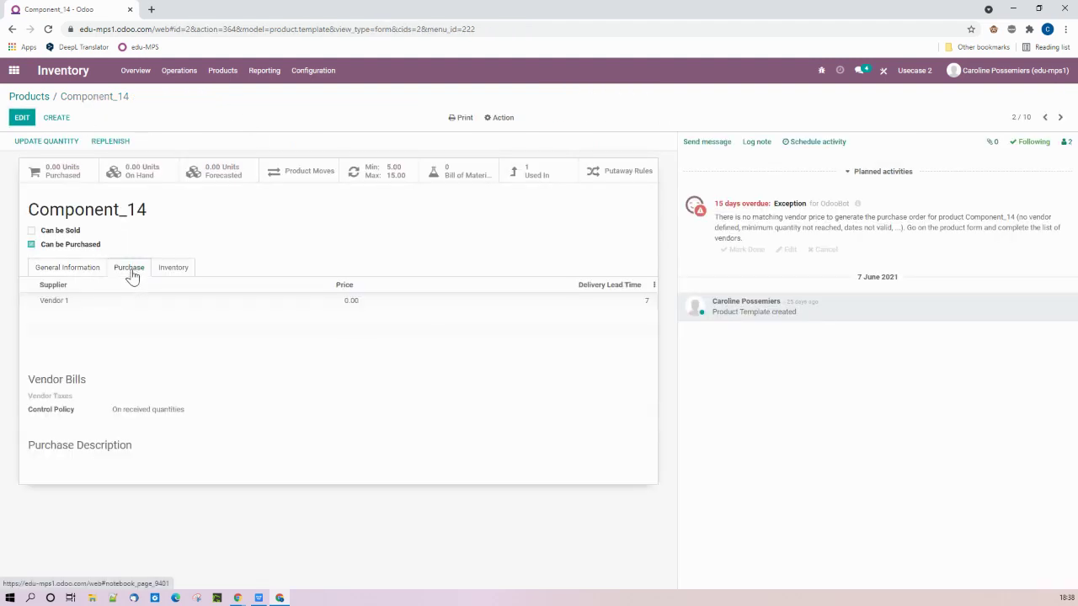
pyautogui.moveTo(49, 308)
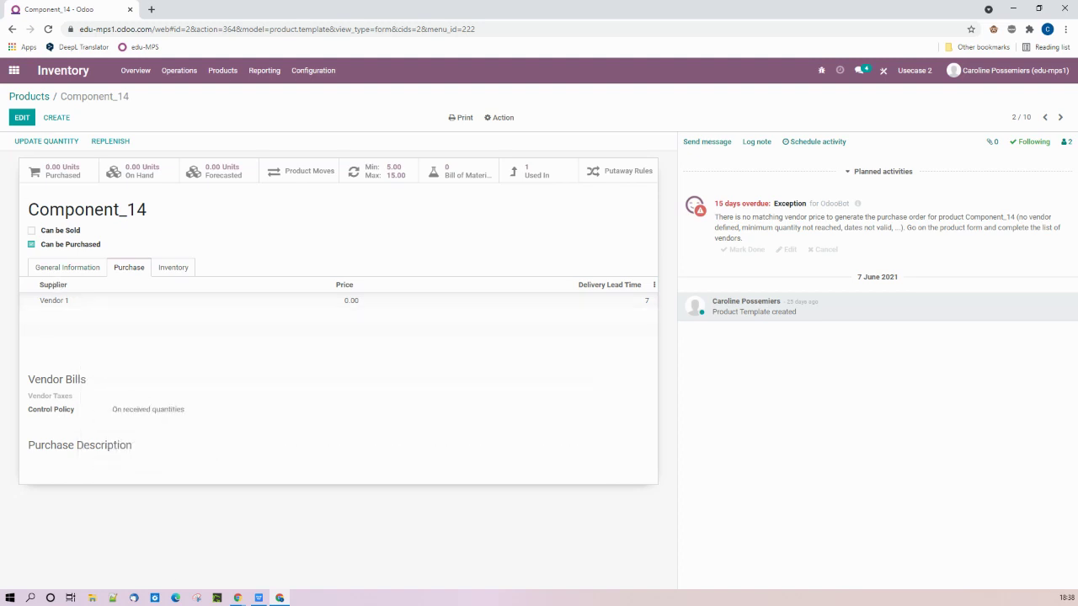
# - Create a quotation for Customer 1 with 10 units of Final product
pyautogui.click(15, 72)
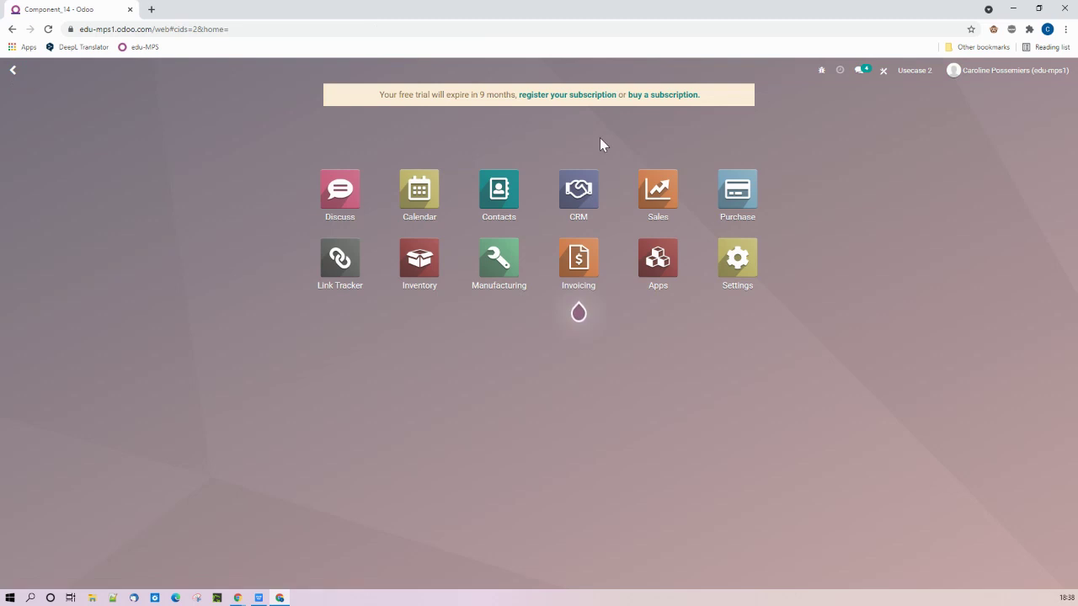
pyautogui.click(654, 196)
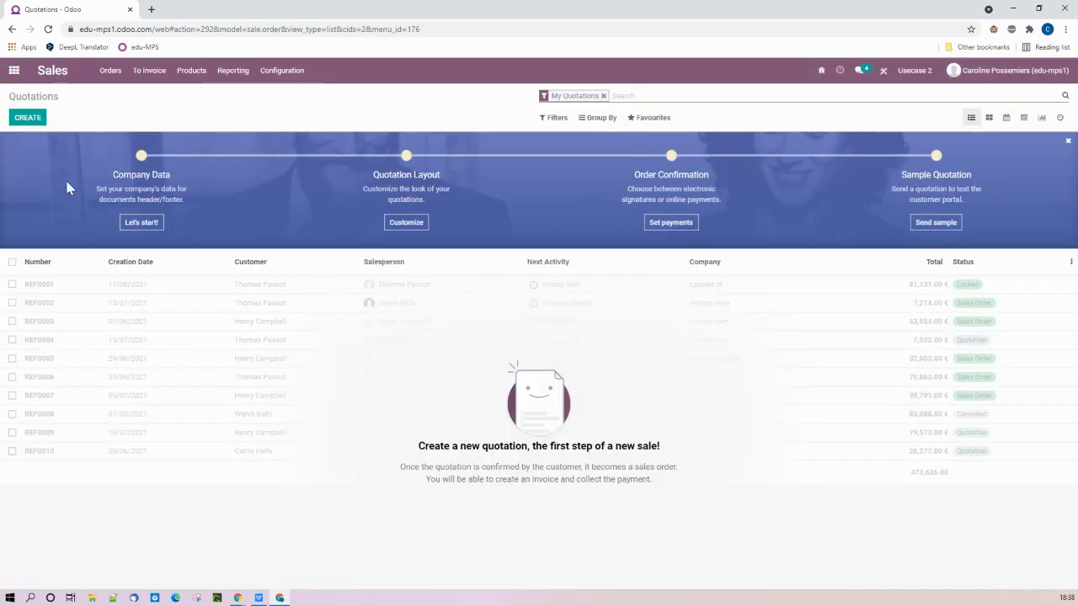
pyautogui.click(25, 118)
pyautogui.click(192, 248)
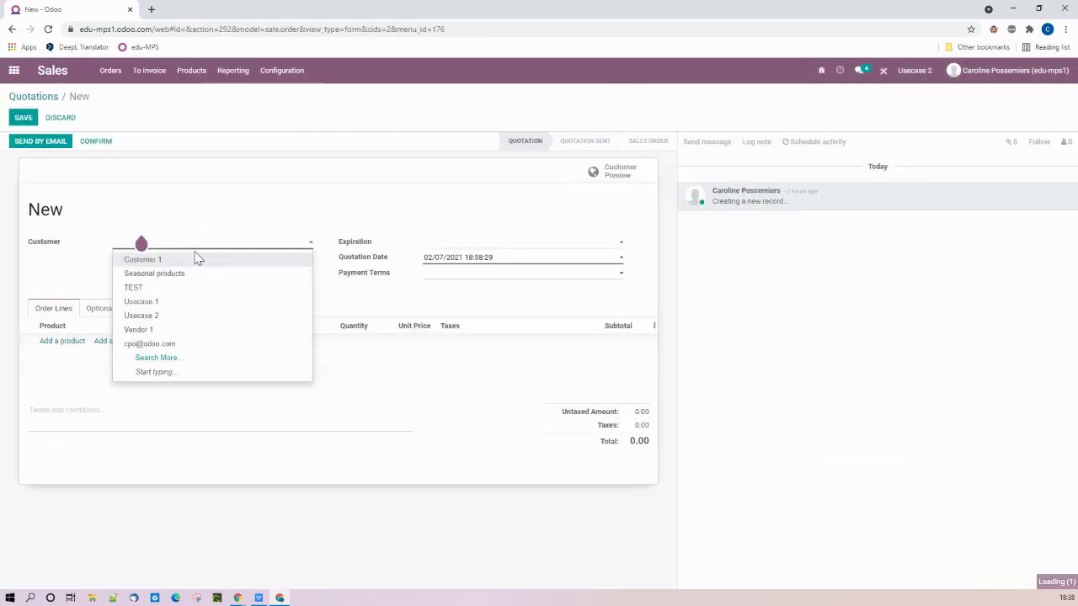
pyautogui.click(156, 259)
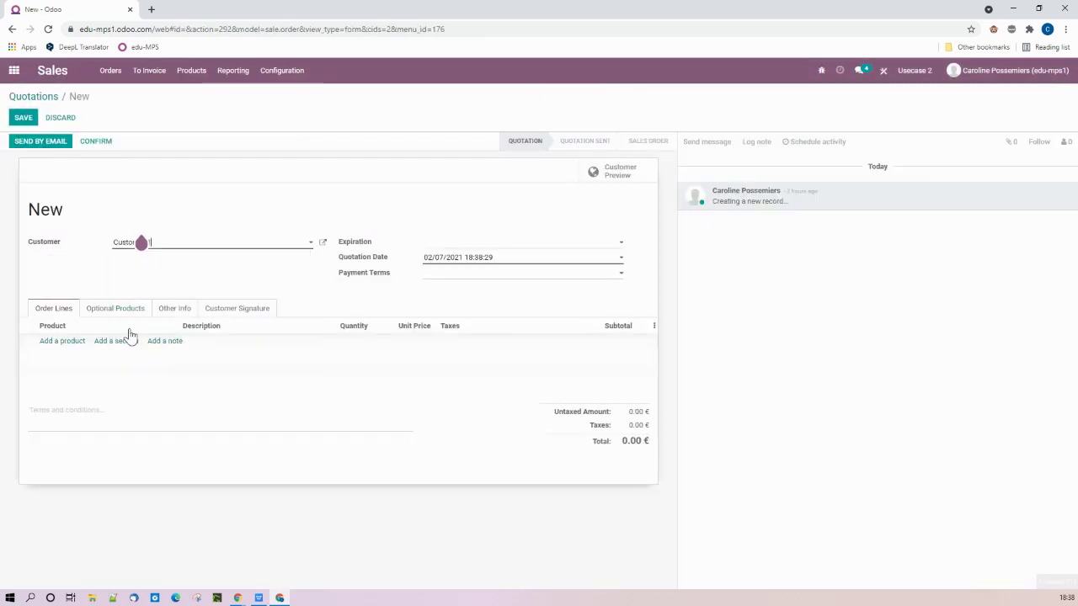
pyautogui.click(76, 342)
pyautogui.write('final')
pyautogui.click(97, 362)
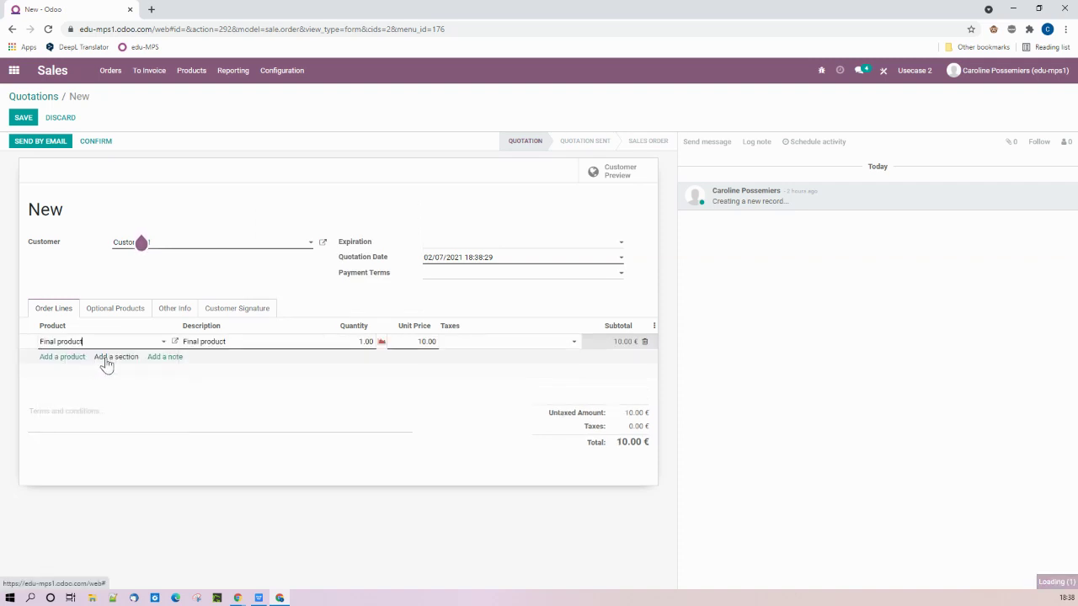
pyautogui.click(365, 340)
pyautogui.write('10')
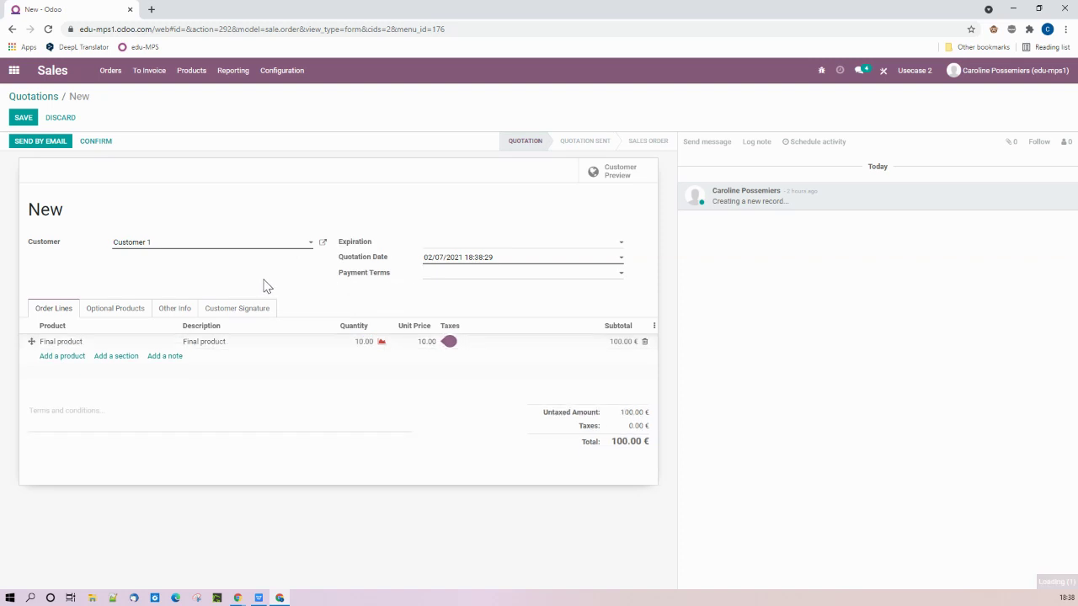
# - Set the quotation's delivery date to 30/07/2021 and save it
pyautogui.click(167, 311)
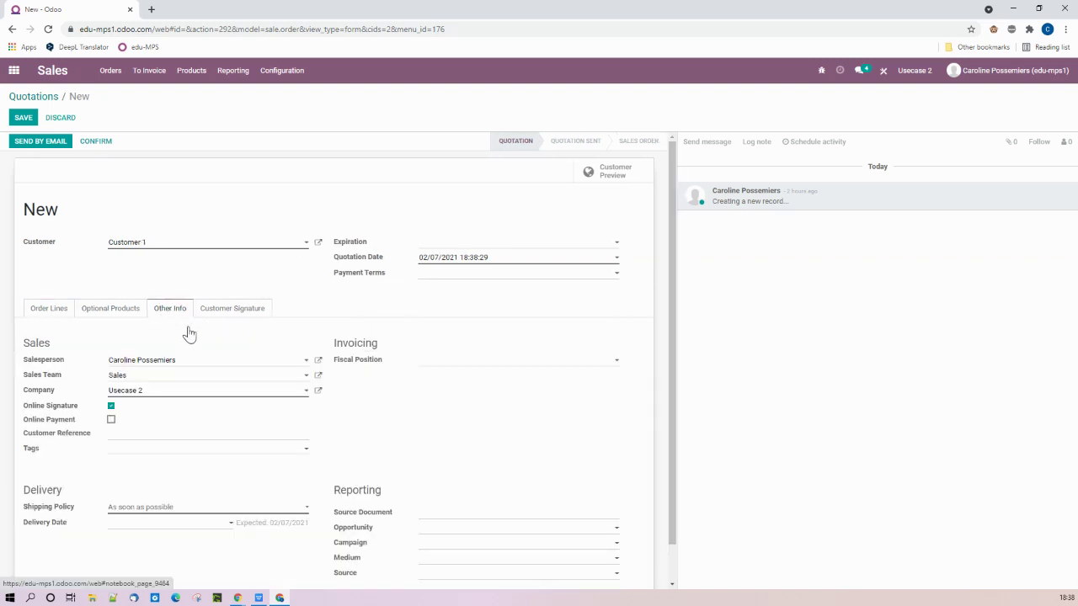
pyautogui.click(196, 527)
pyautogui.click(214, 471)
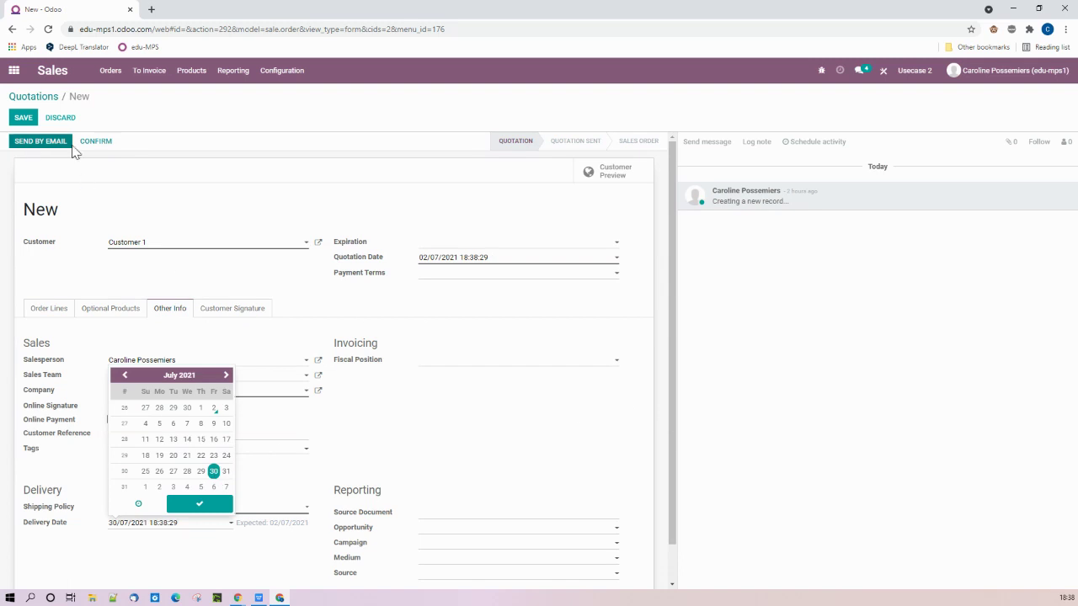
pyautogui.click(23, 117)
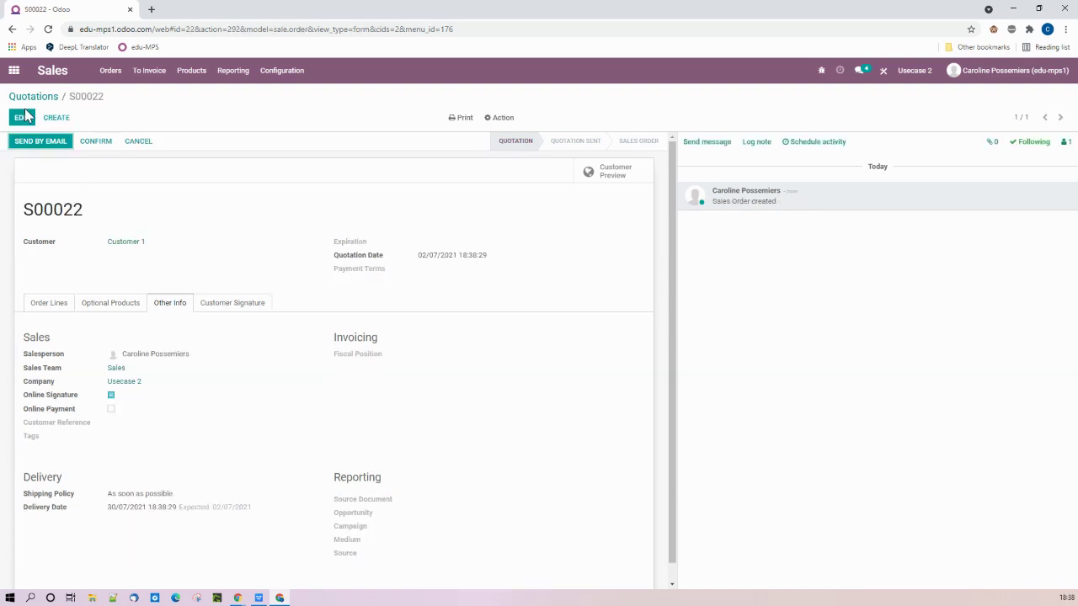
# - Confirm sales order S00022 and view its waiting delivery Useca/OUT/00011 operations
pyautogui.click(40, 310)
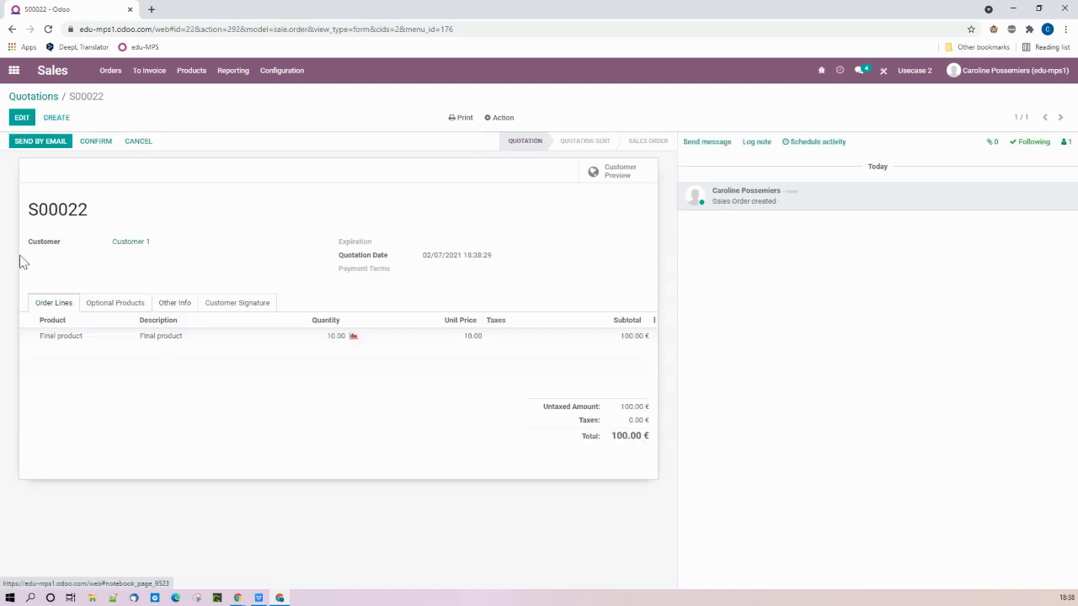
pyautogui.click(105, 148)
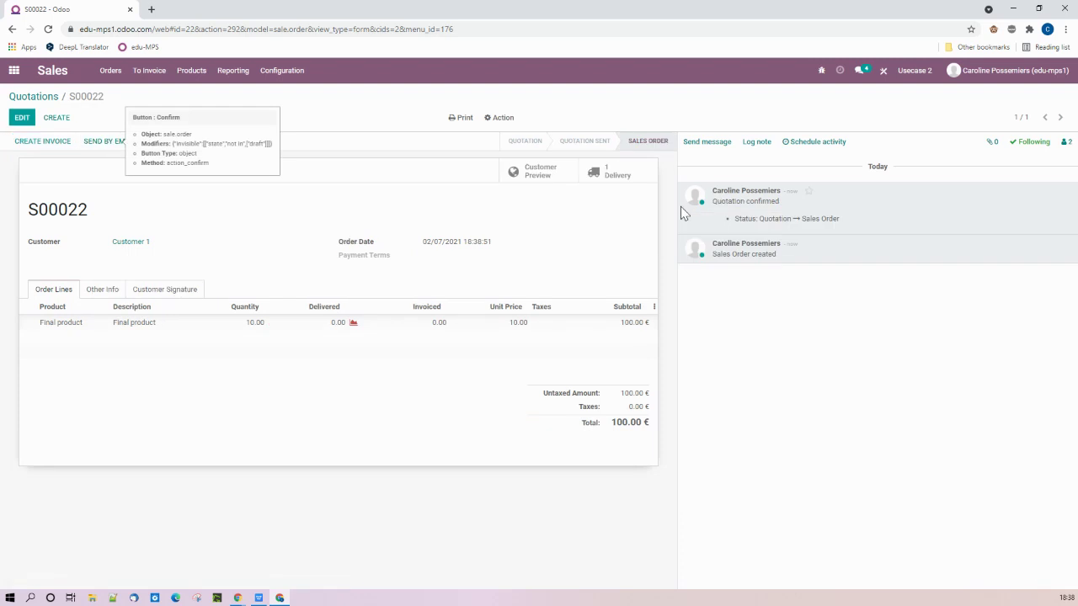
pyautogui.click(615, 174)
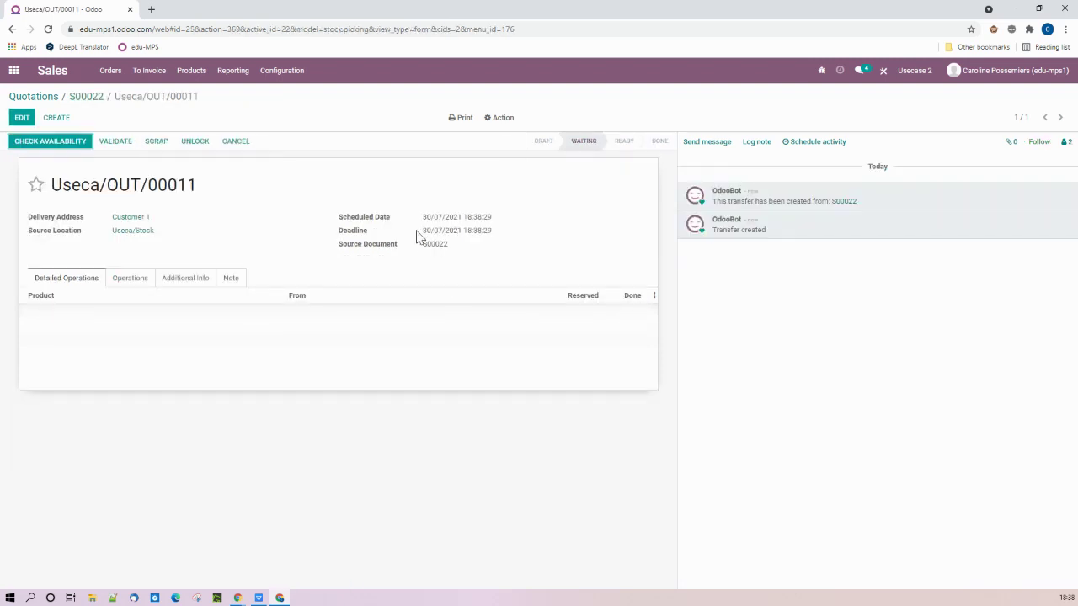
pyautogui.click(135, 280)
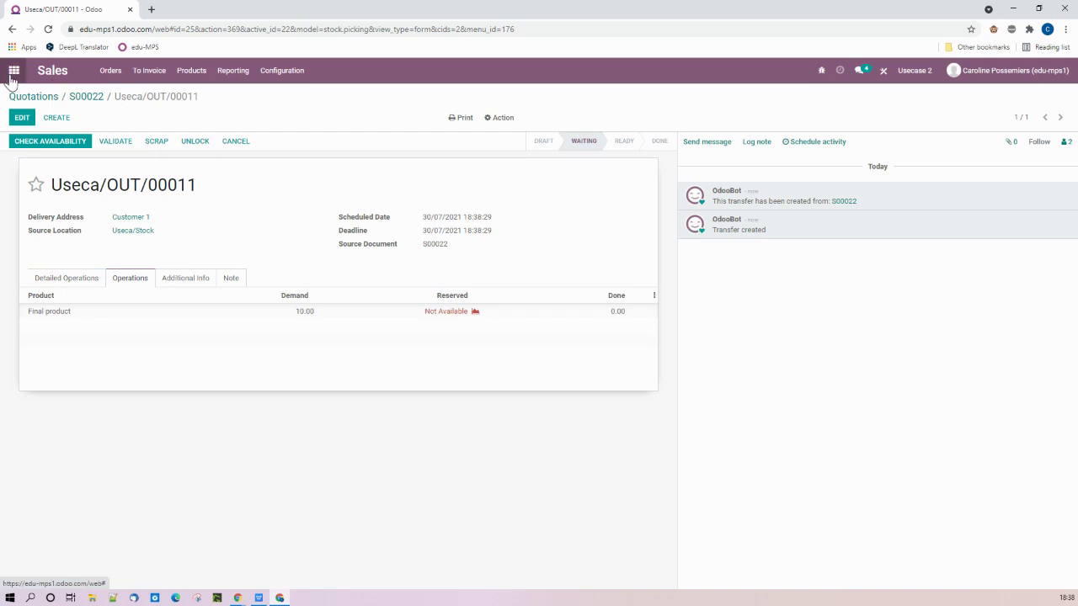
# - Open Manufacturing's Master Production Schedule and scroll to Jul 30, showing Final product's 10.00 demand
pyautogui.click(14, 71)
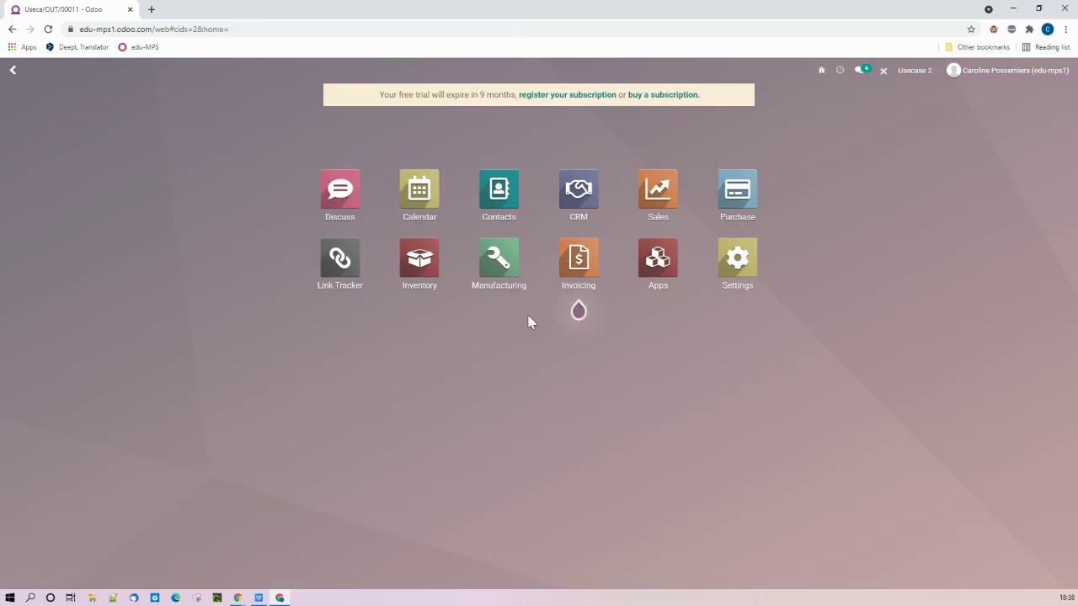
pyautogui.click(498, 259)
pyautogui.click(254, 74)
pyautogui.click(290, 150)
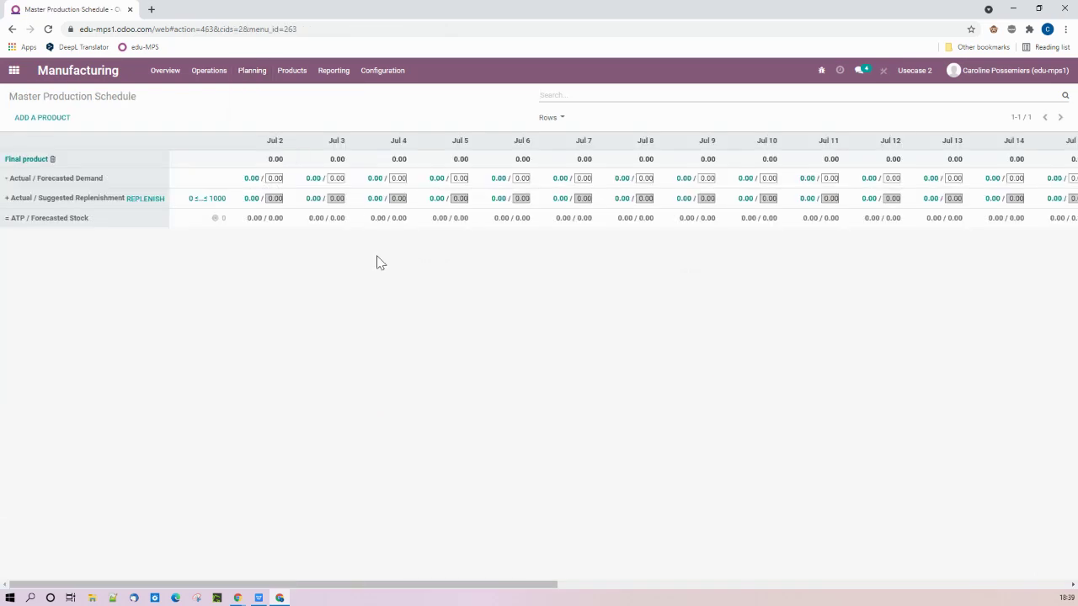
pyautogui.moveTo(529, 585); pyautogui.dragTo(1041, 594)
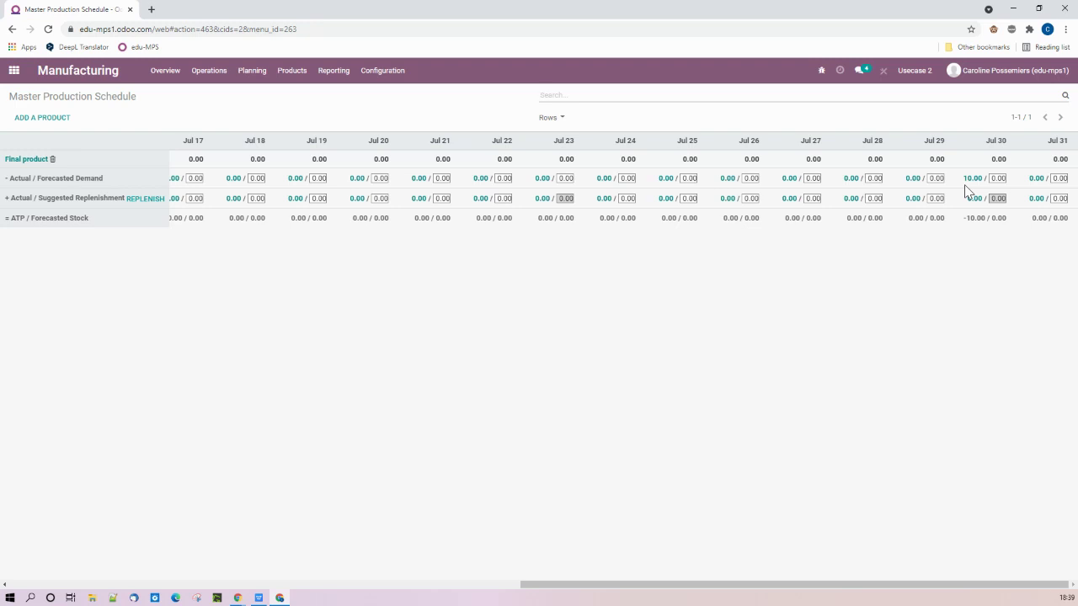
# - Forecast 10 Final product on Jul 30, replenish it, and list manufacturing order Useca/MO/00013
pyautogui.click(997, 178)
pyautogui.write('10')
pyautogui.press('Tab')
pyautogui.click(151, 205)
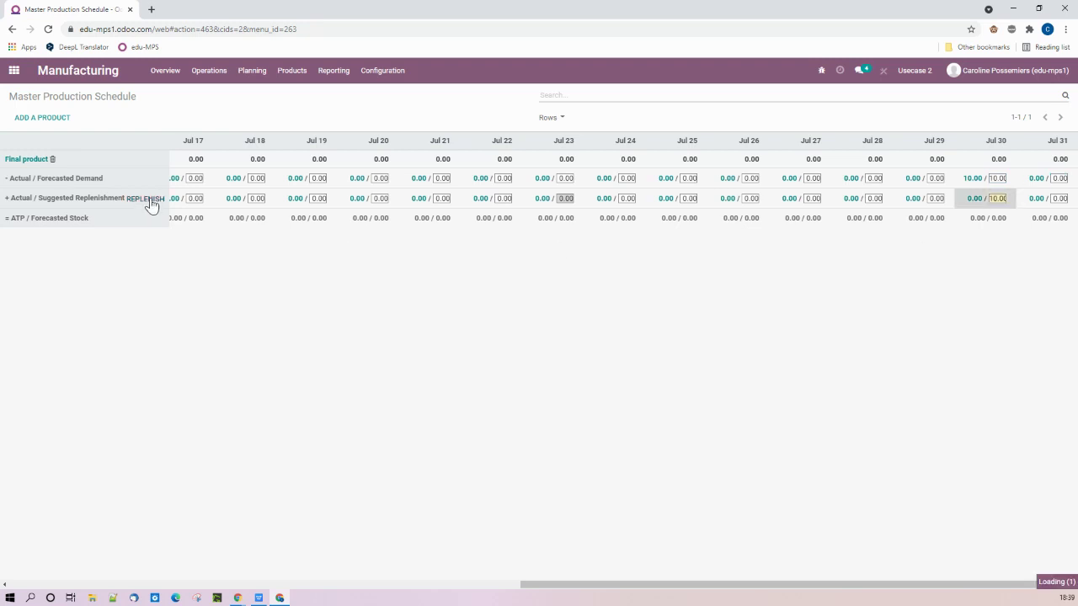
pyautogui.click(972, 201)
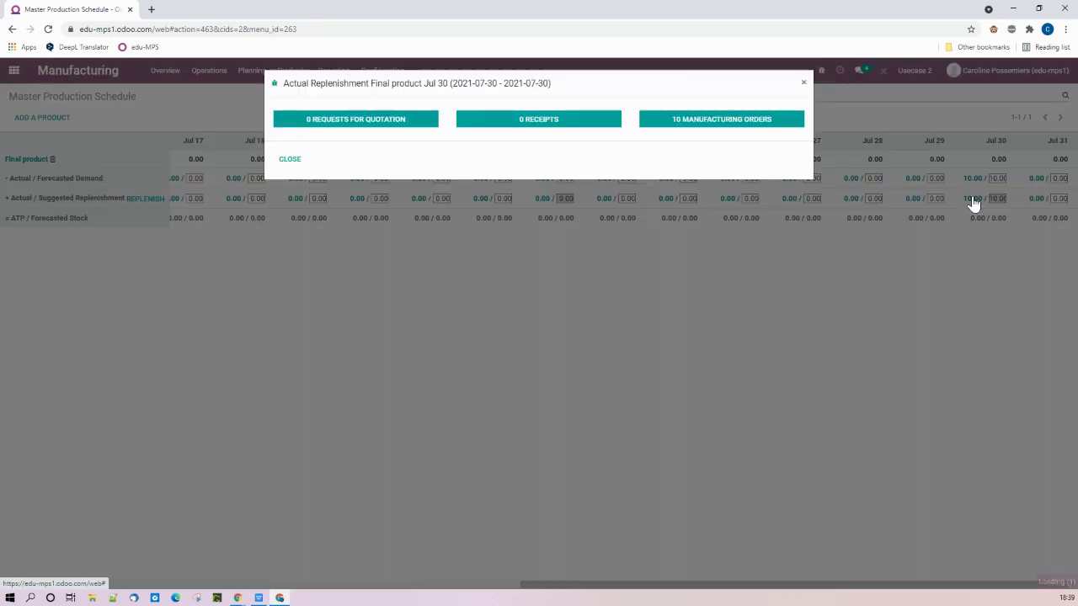
pyautogui.click(684, 123)
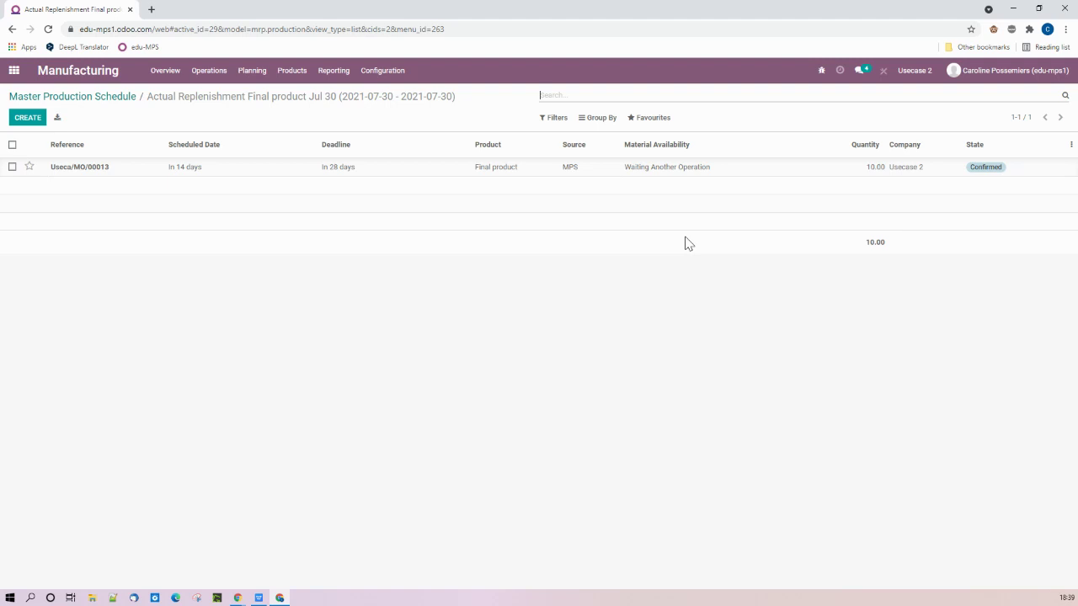
# - Open Useca/MO/00013, view its Component_7 child order, and return to MO/00013
pyautogui.click(378, 173)
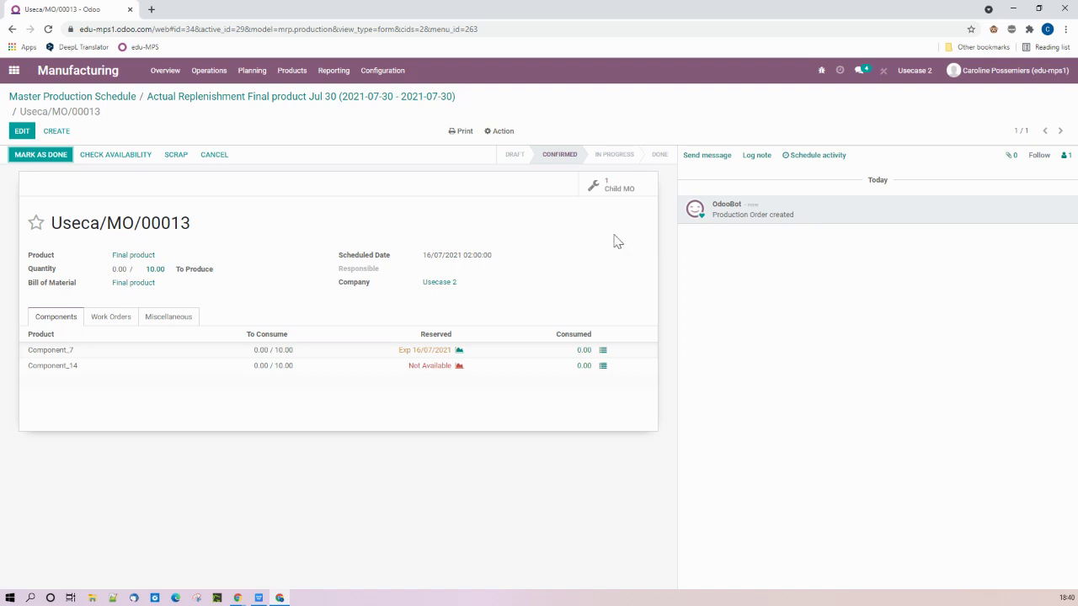
pyautogui.click(627, 190)
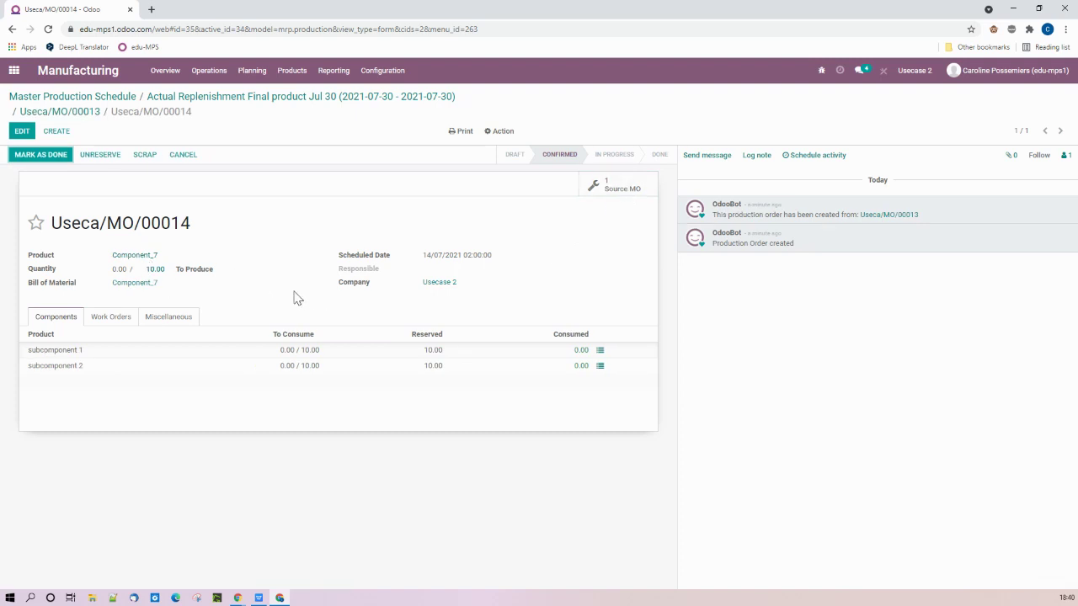
pyautogui.click(627, 192)
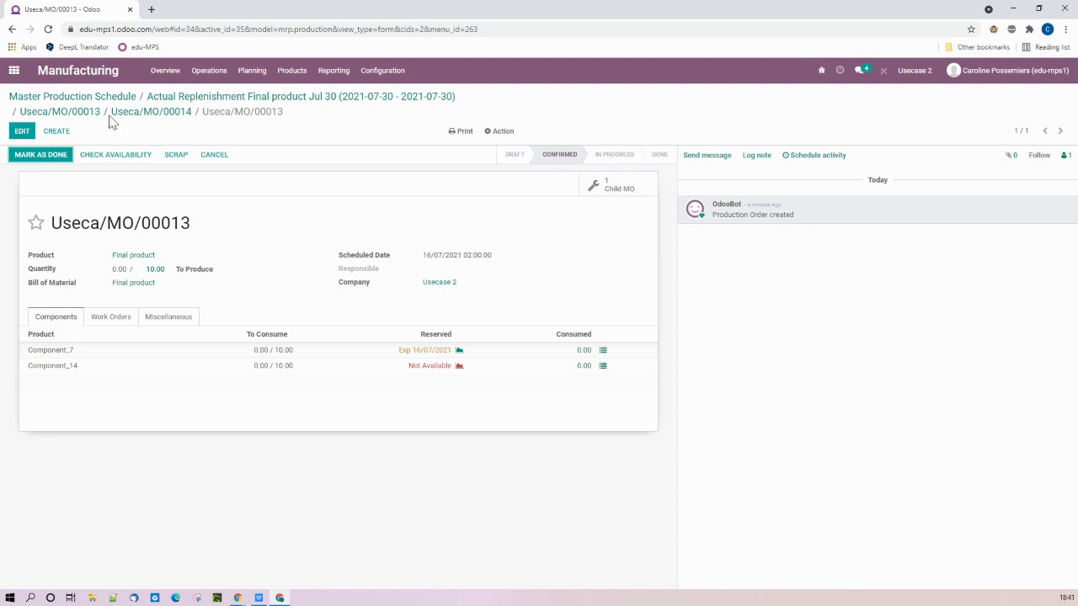
# - Open Useca/MO/00014 from all manufacturing orders and move between it and source order Useca/MO/00013
pyautogui.click(208, 71)
pyautogui.click(231, 95)
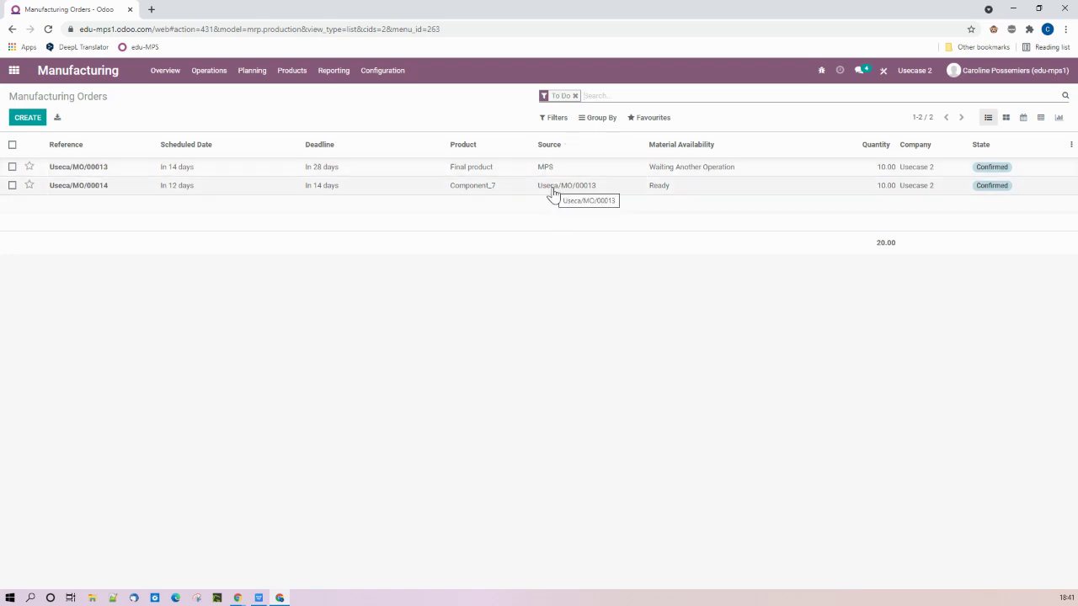
pyautogui.click(441, 193)
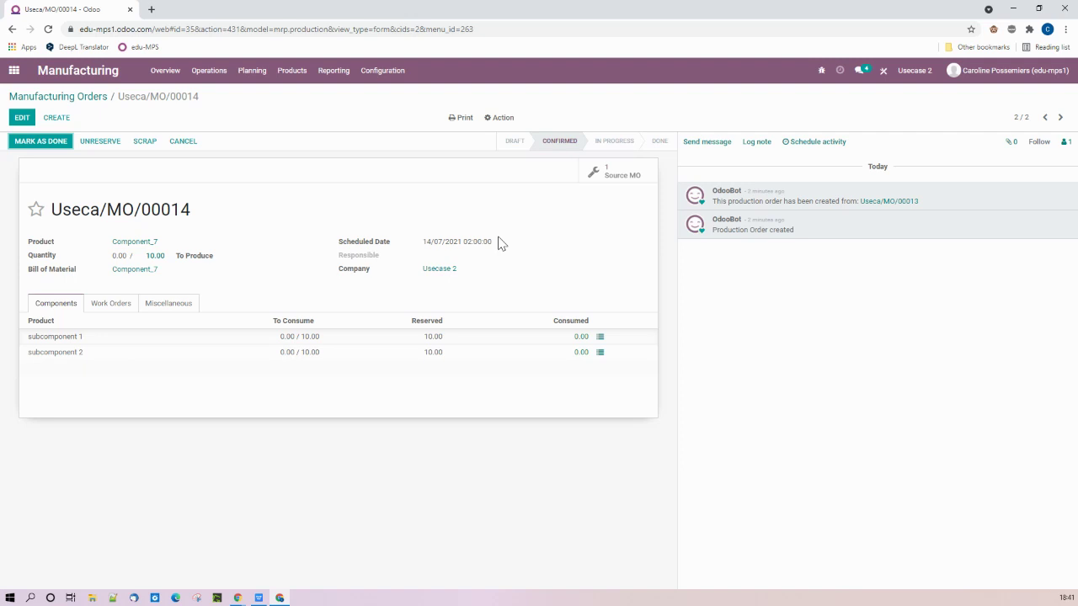
pyautogui.click(612, 178)
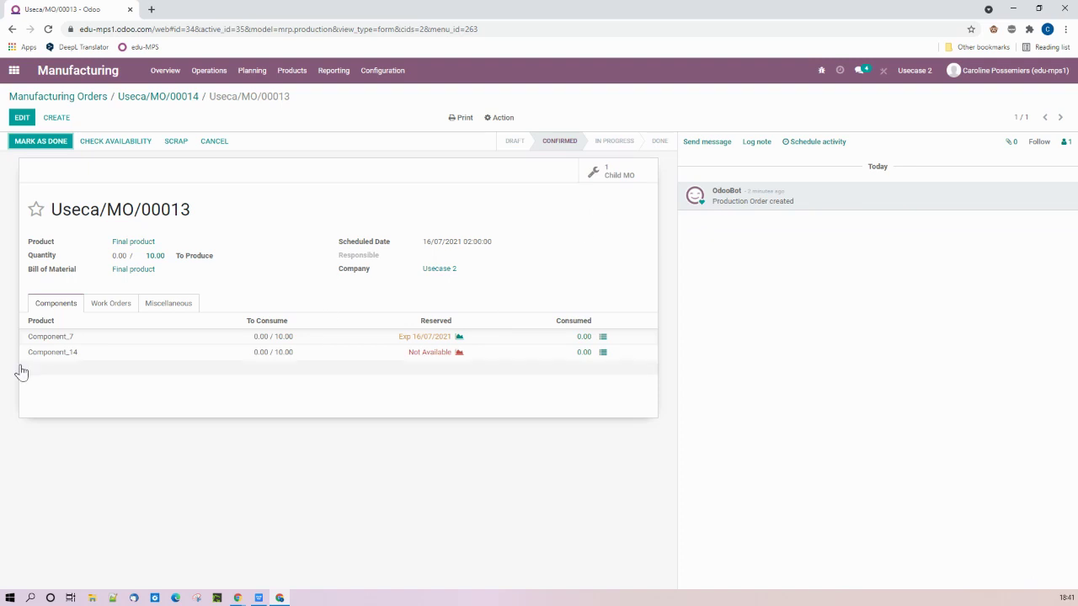
pyautogui.moveTo(286, 348)
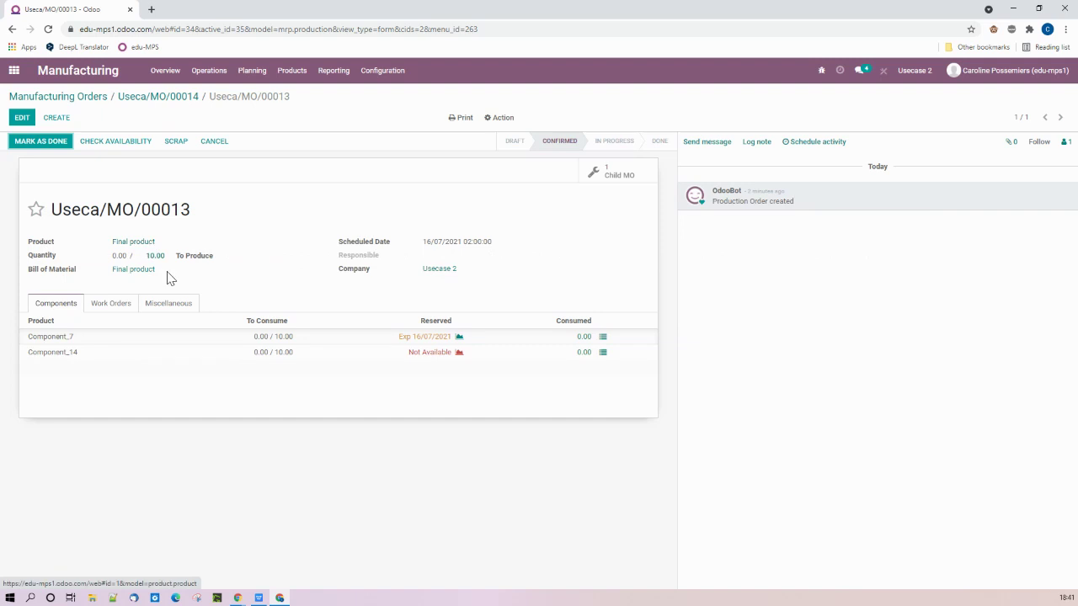
pyautogui.click(616, 174)
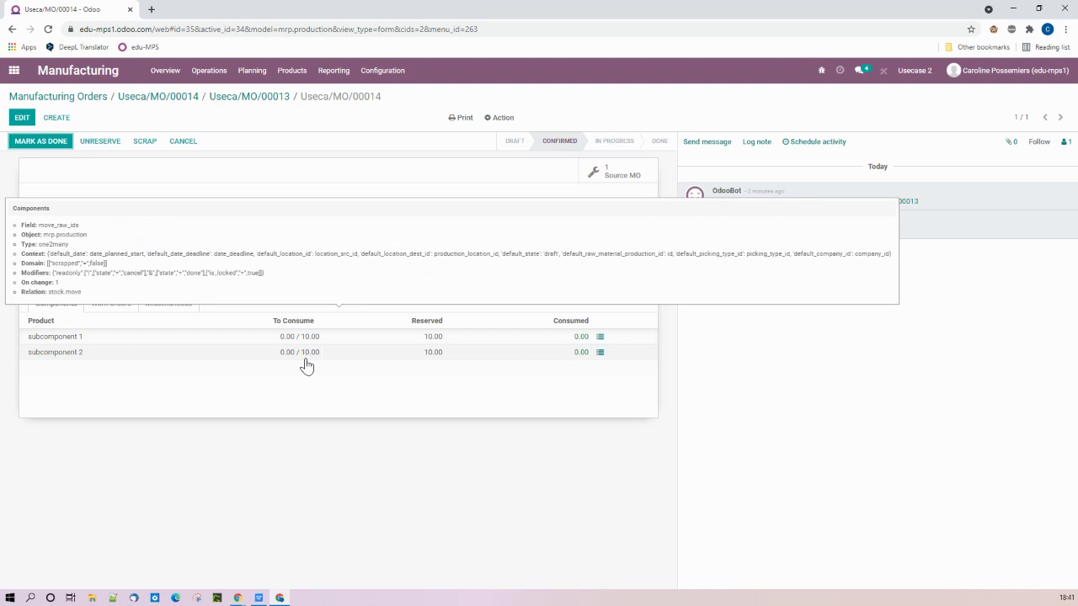
pyautogui.click(620, 177)
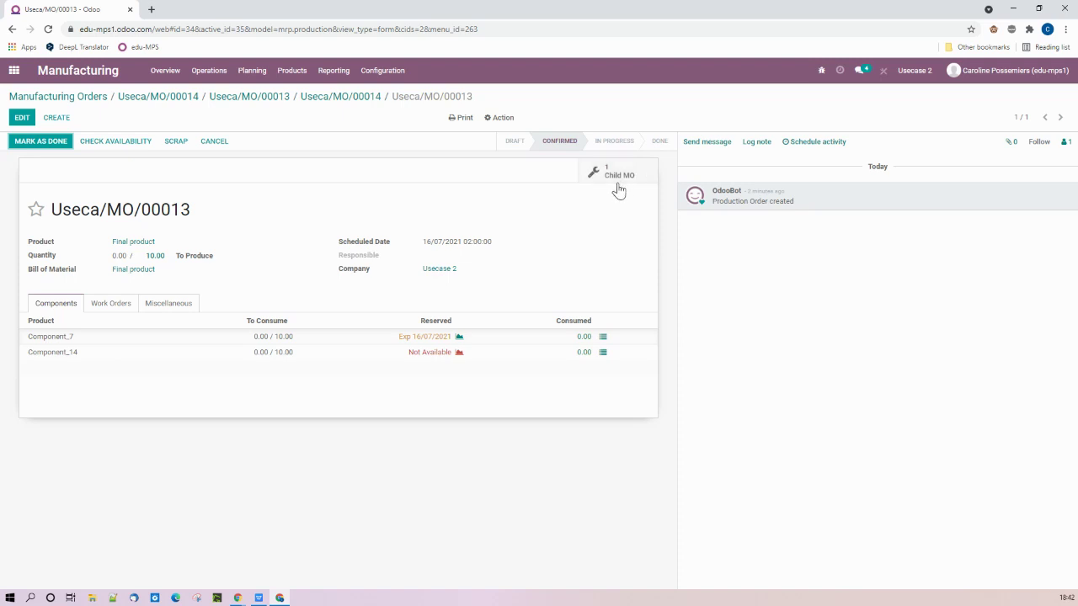
# - Open child order Useca/MO/00014 for 10.00 Component_7 from Useca/MO/00013
pyautogui.click(622, 181)
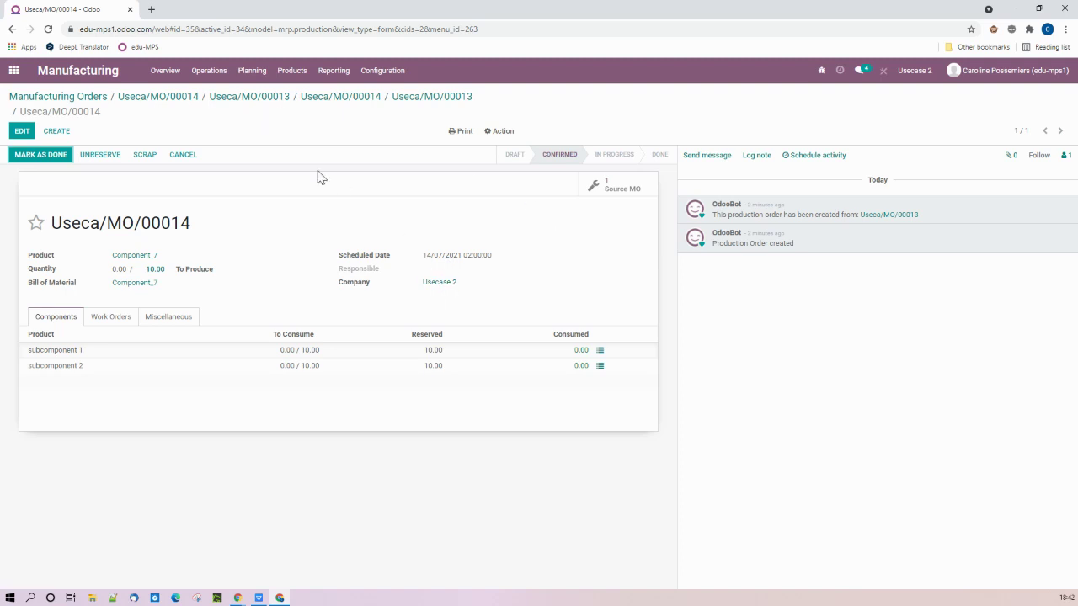
# - Open request for quotation P00014 to Vendor 1 for 15.00 Component_14 in Purchase
pyautogui.click(14, 73)
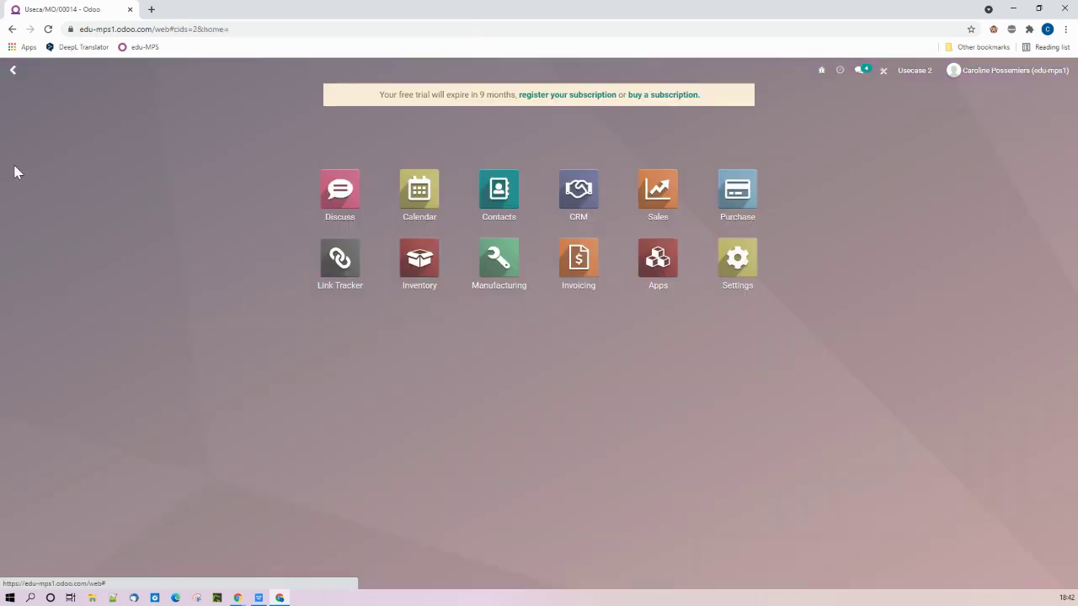
pyautogui.click(742, 200)
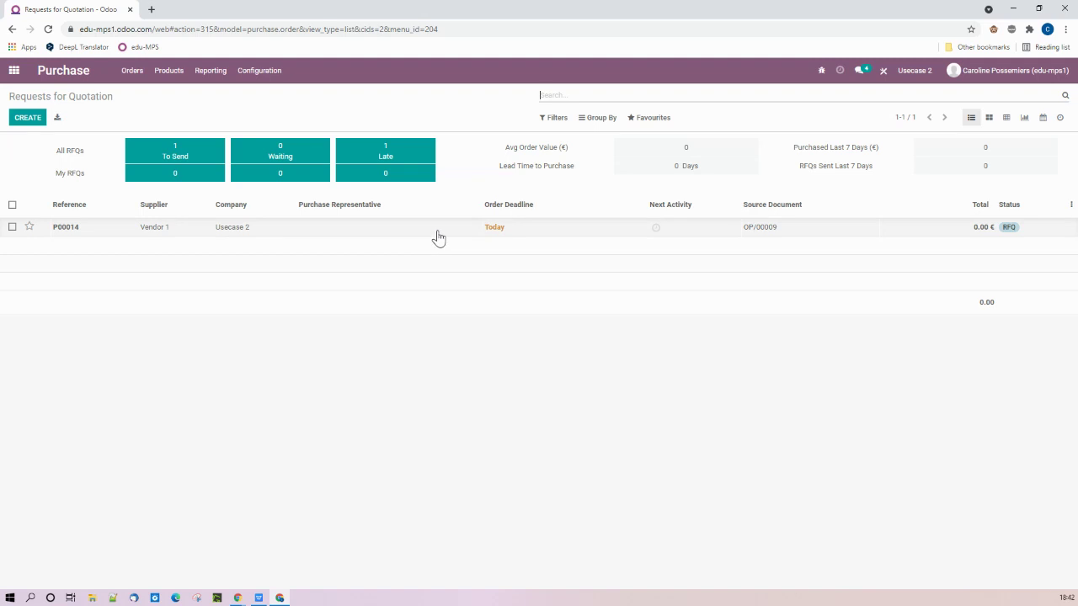
pyautogui.click(438, 236)
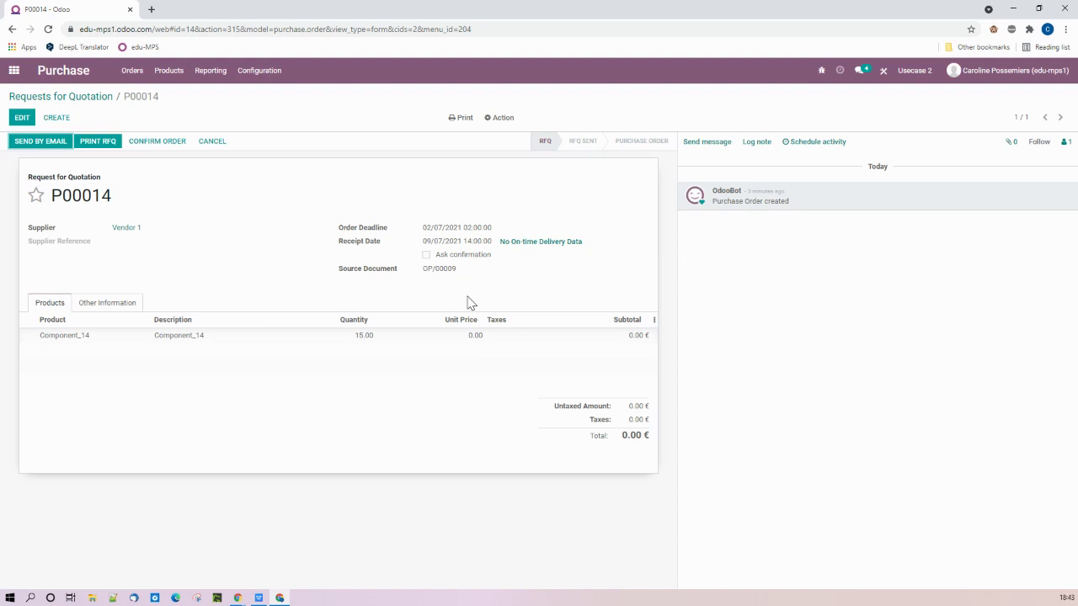
pyautogui.moveTo(195, 345)
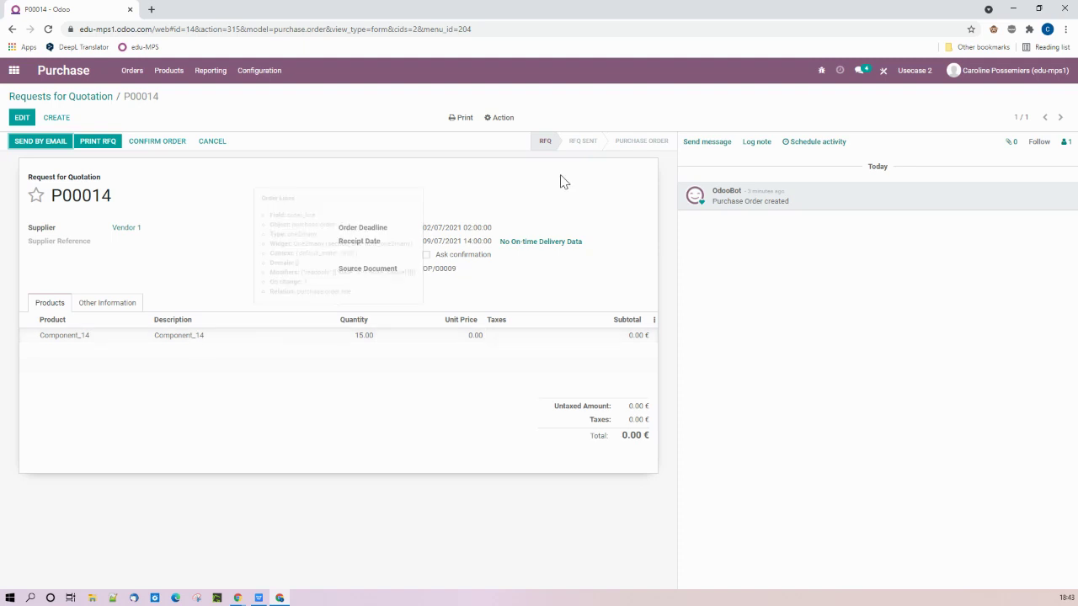
pyautogui.moveTo(564, 244)
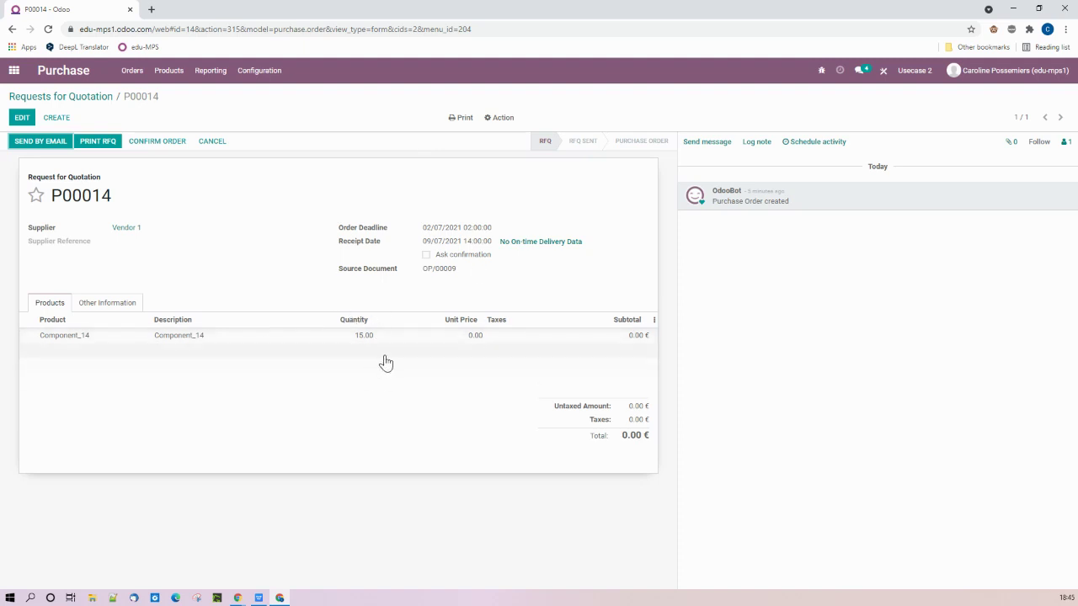
pyautogui.moveTo(383, 362)
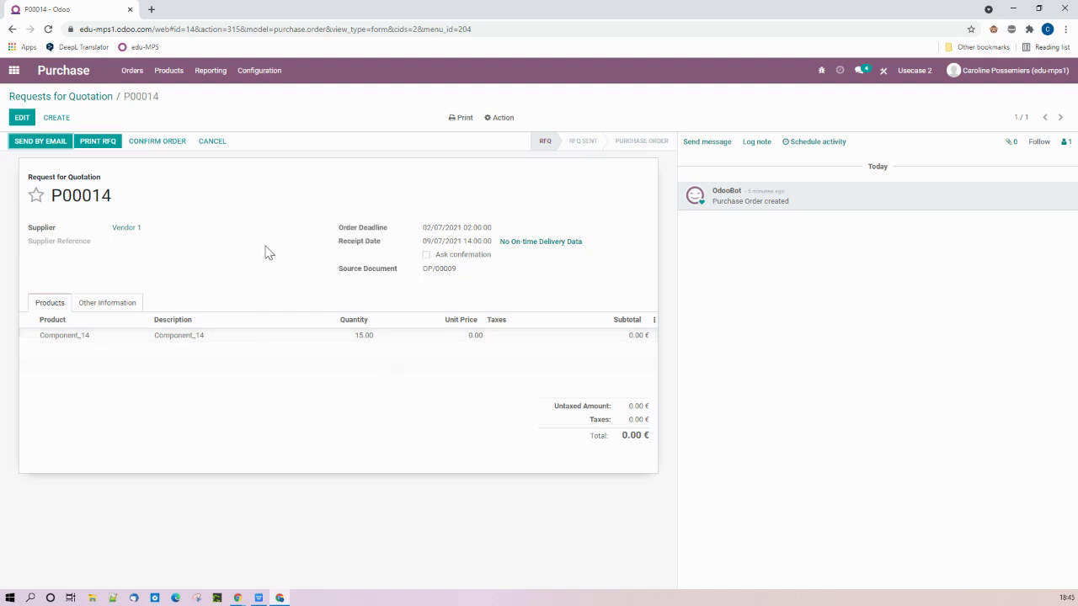
# - Confirm P00014 as a purchase order and open Component_14's product record from its order line
pyautogui.click(160, 142)
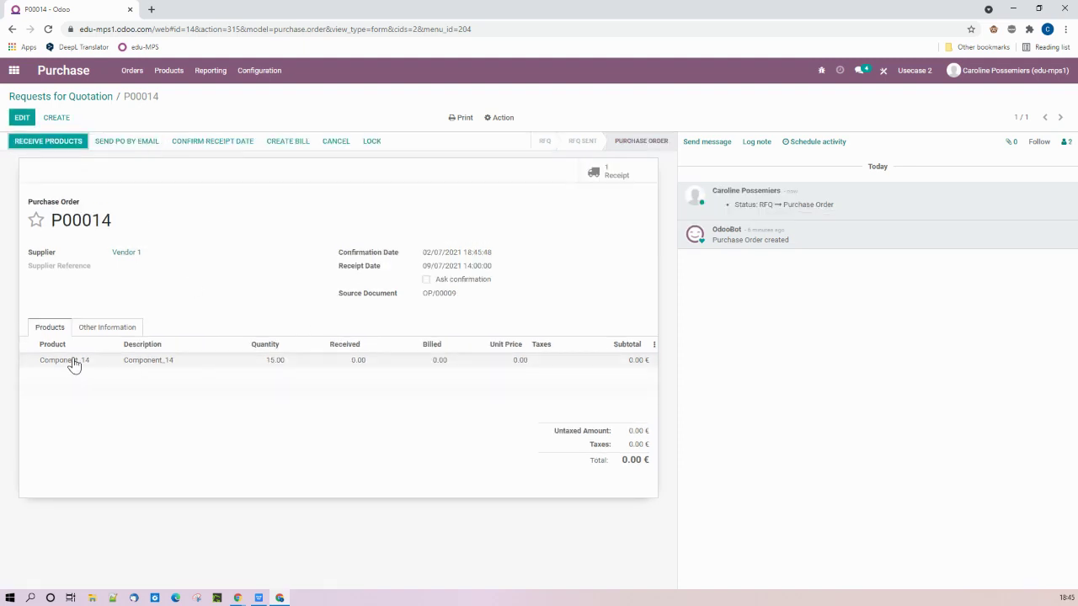
pyautogui.click(71, 360)
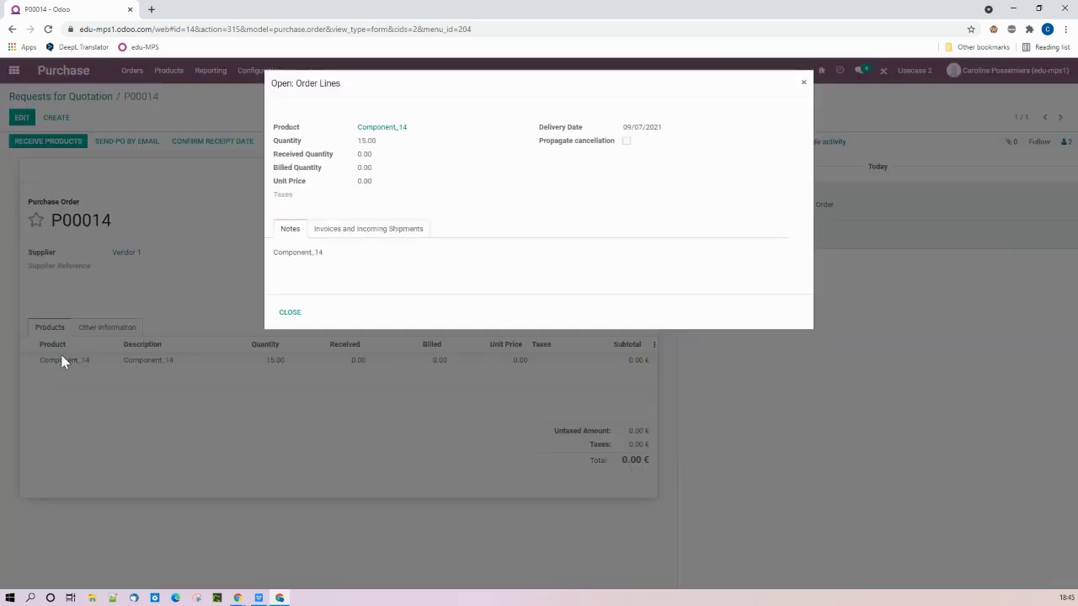
pyautogui.click(399, 128)
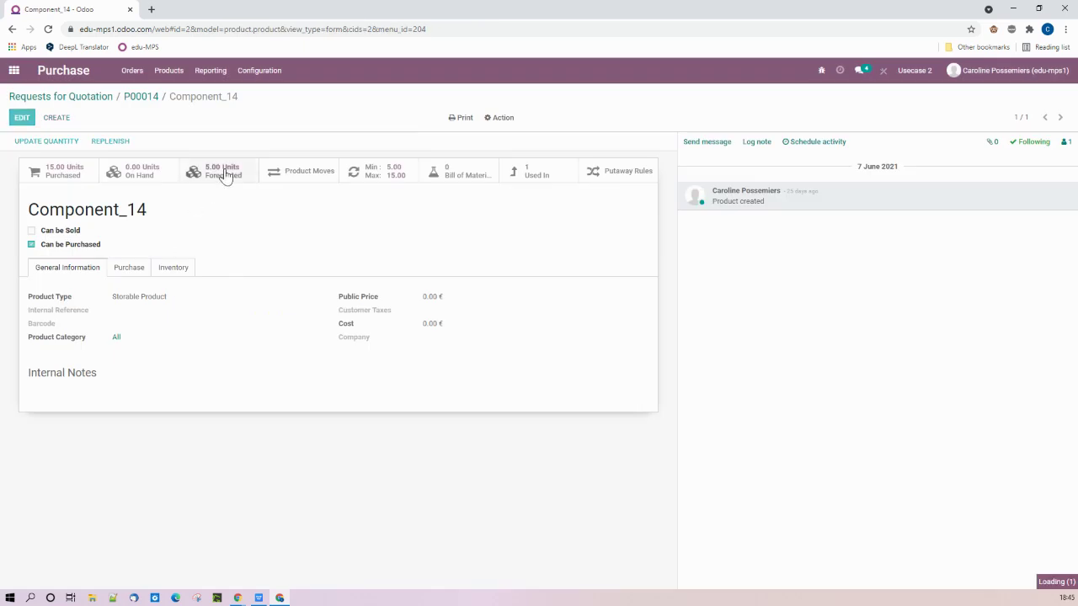
# - Check Component_14's forecasted report (P00014 supplies 10.0 to Useca/MO/00013), then open that manufacturing order
pyautogui.click(227, 173)
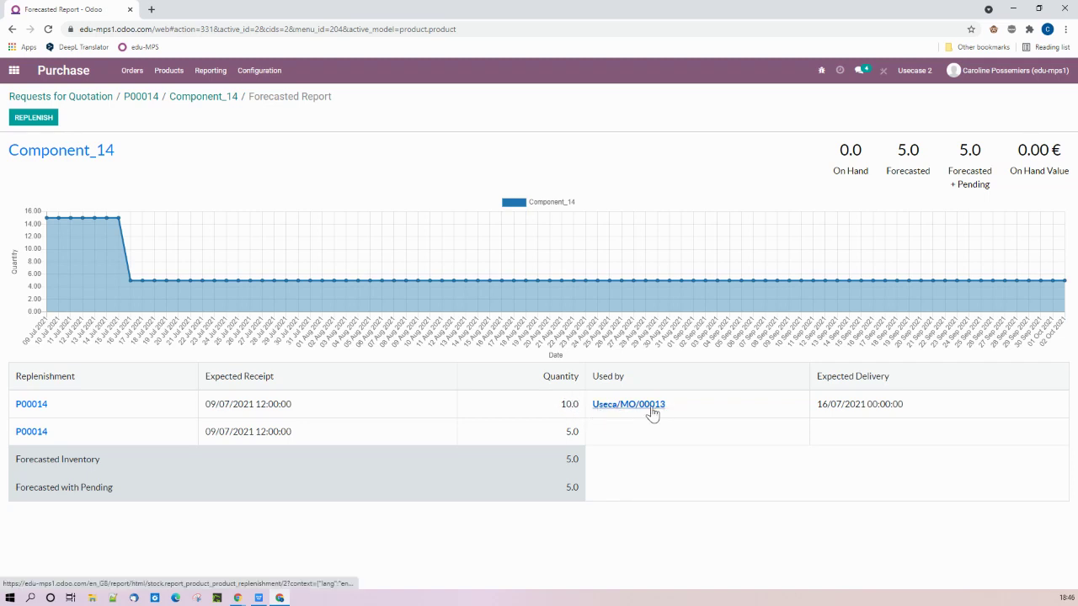
pyautogui.click(645, 407)
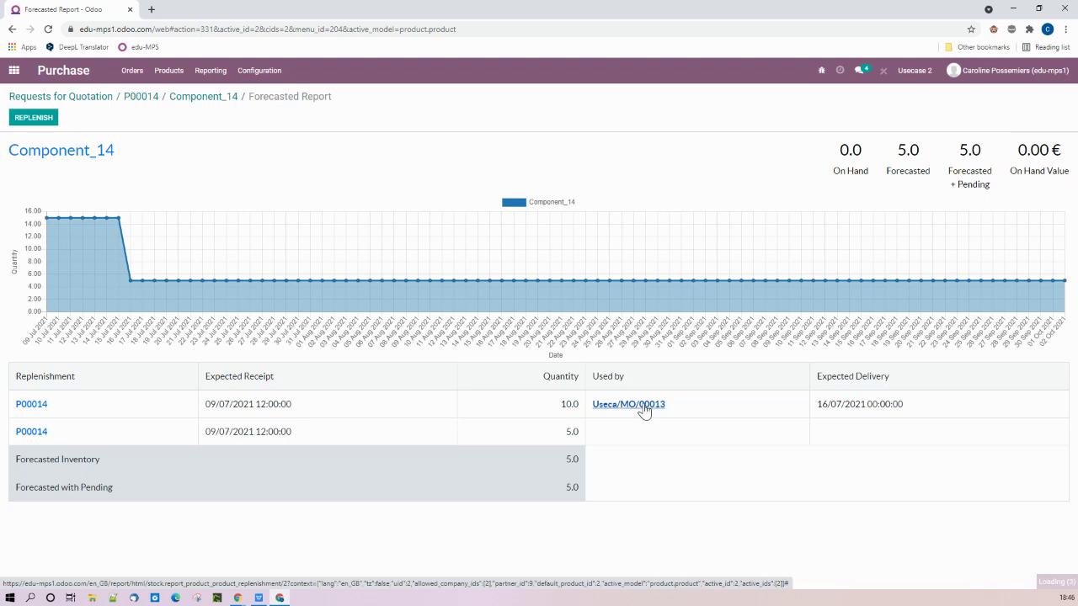